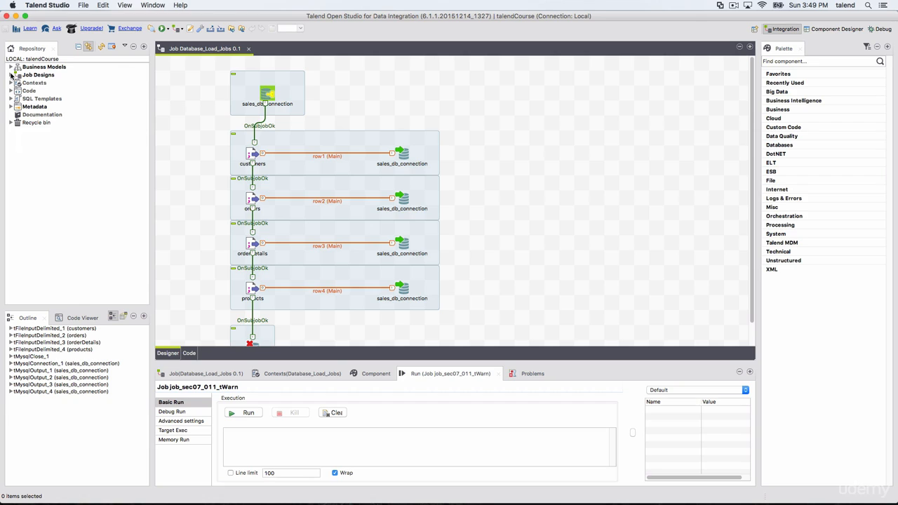
- Examine the top-level nodes of the Repository tree, expanding and collapsing Job Designs to view its folders
{"action": "left_click", "coordinate": [11, 74]}
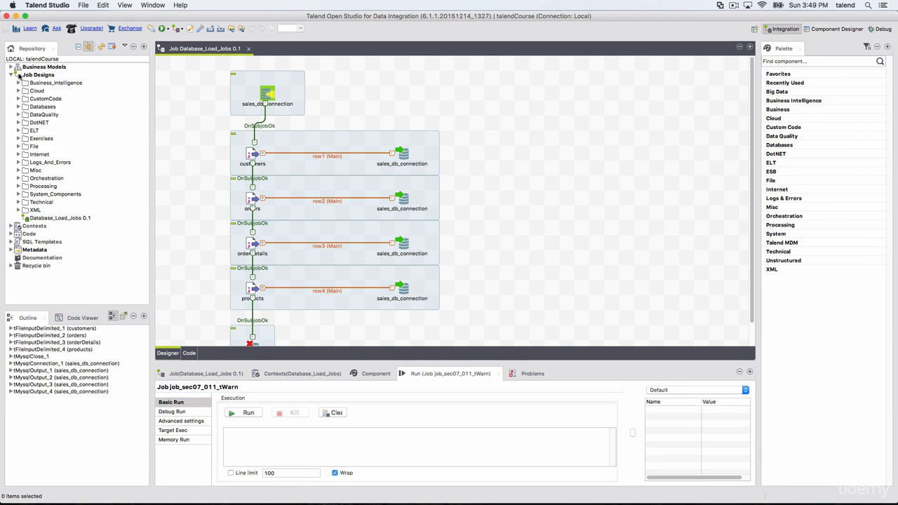
{"action": "double_click", "coordinate": [20, 76]}
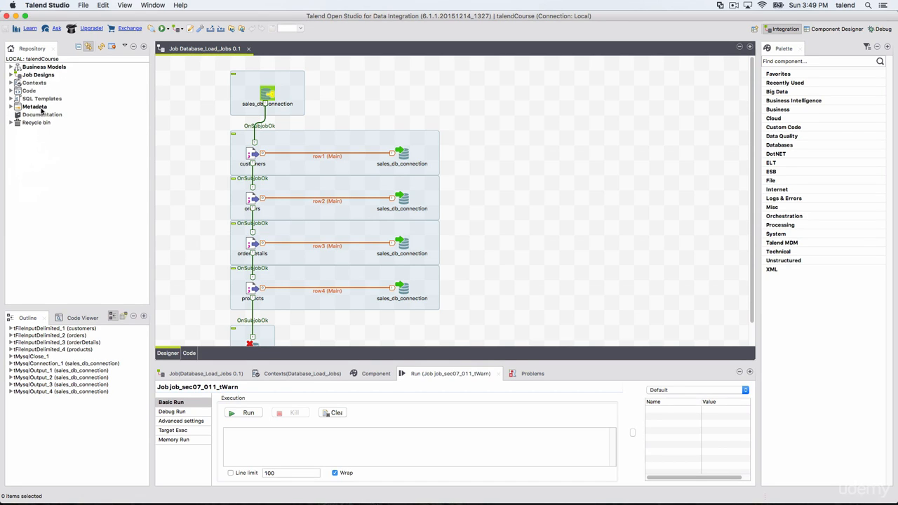
{"action": "left_click", "coordinate": [35, 107]}
{"action": "left_click", "coordinate": [40, 115]}
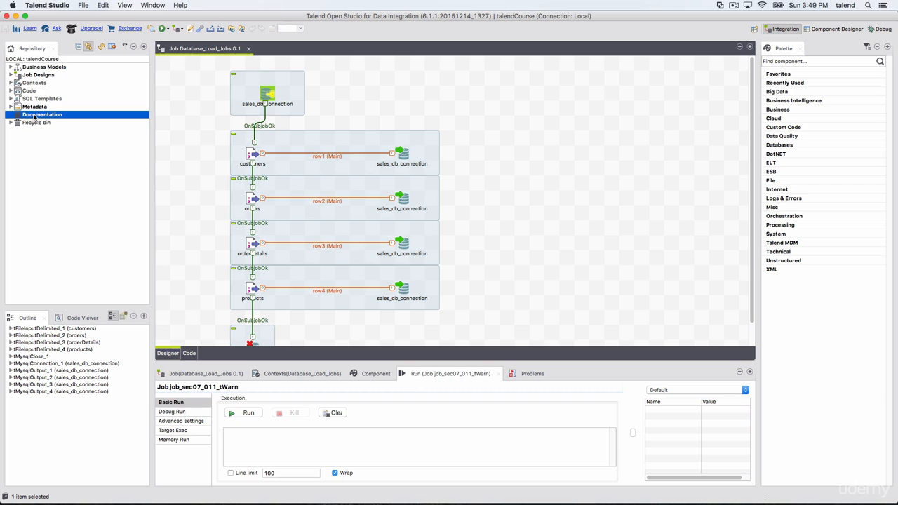
{"action": "left_click", "coordinate": [42, 76]}
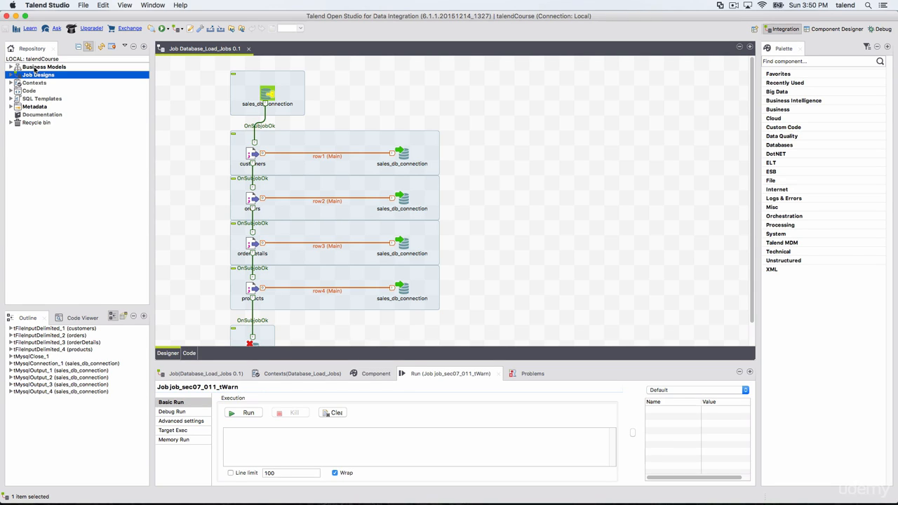
{"action": "left_click", "coordinate": [34, 68]}
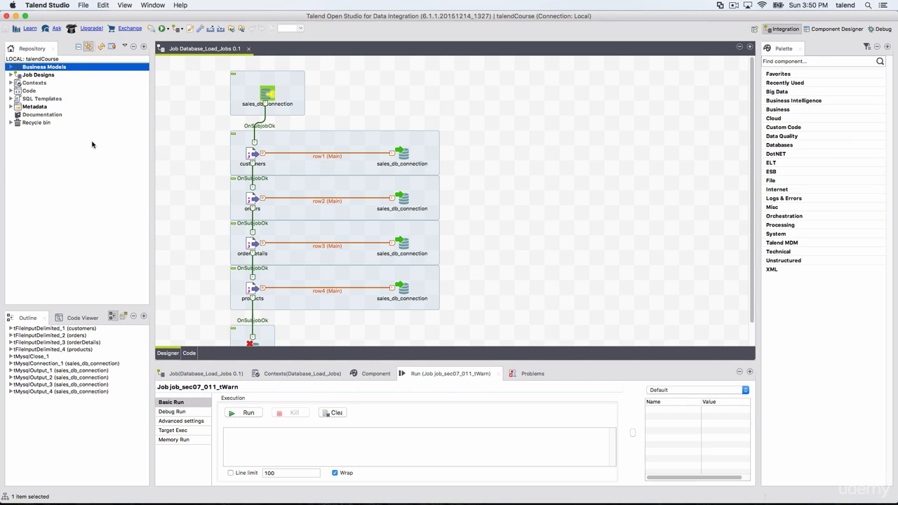
{"action": "left_click", "coordinate": [11, 75]}
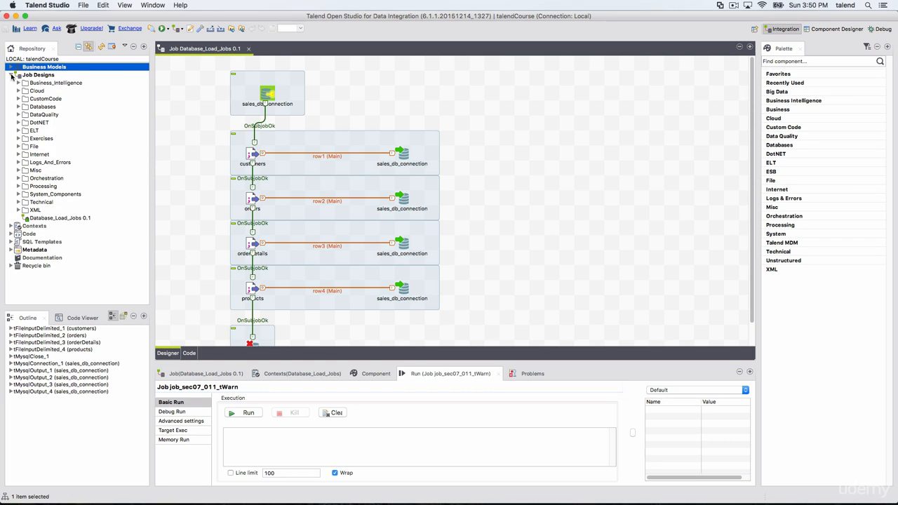
{"action": "left_click", "coordinate": [12, 75]}
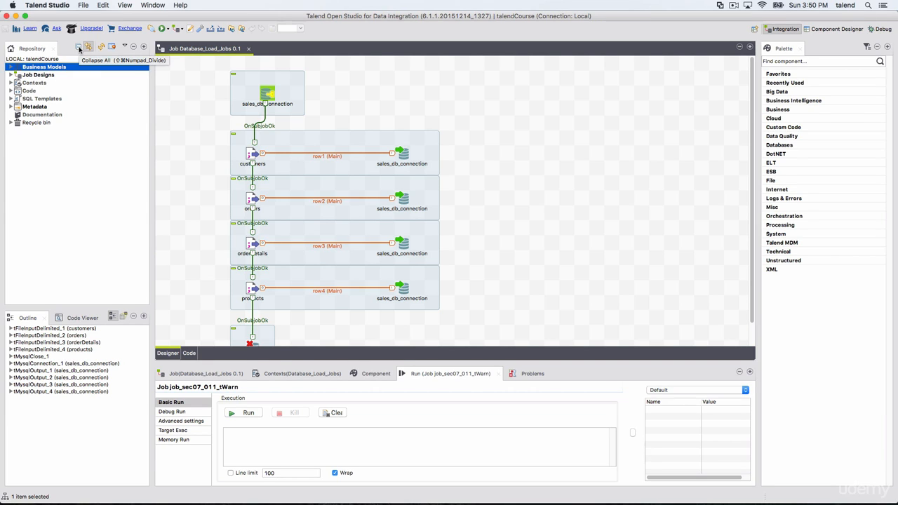
- Expand the Job Designs node and its Misc folder, and collapse the whole Repository tree
{"action": "left_click", "coordinate": [15, 75]}
{"action": "left_click", "coordinate": [18, 171]}
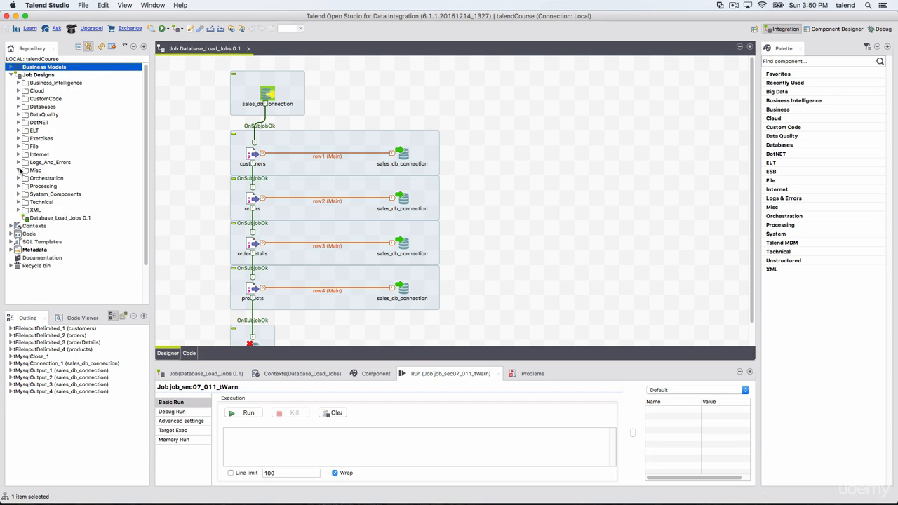
{"action": "left_click", "coordinate": [78, 47]}
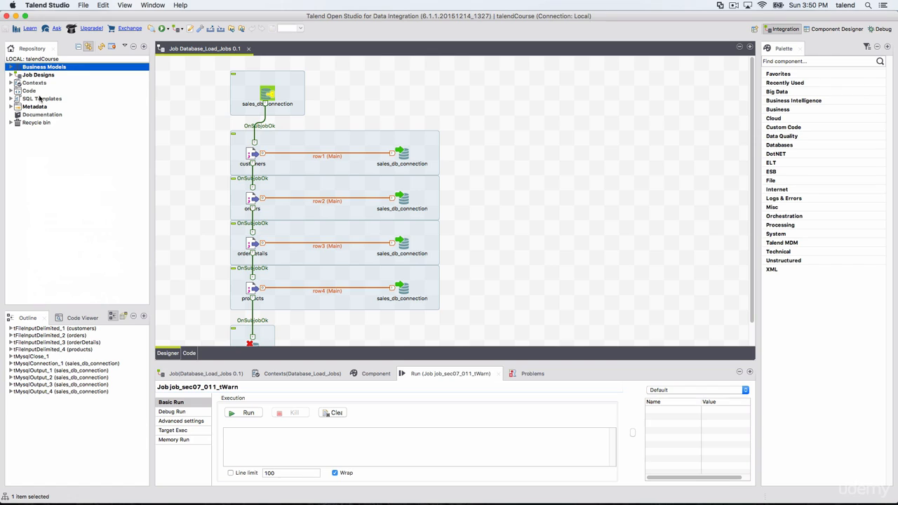
- Toggle the Repository's link with the editor and close the modified Database_Load_Jobs 0.1 job
{"action": "left_click", "coordinate": [87, 47]}
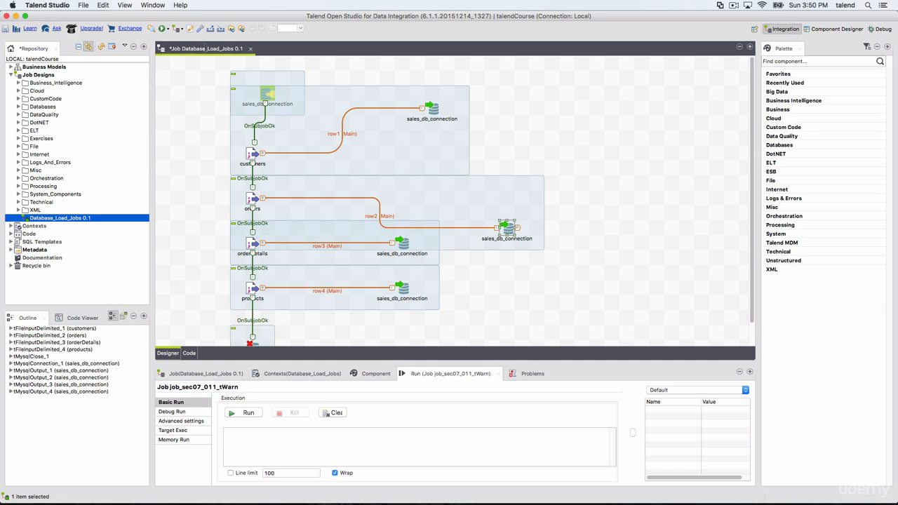
{"action": "left_click", "coordinate": [254, 52]}
{"action": "left_click", "coordinate": [251, 48]}
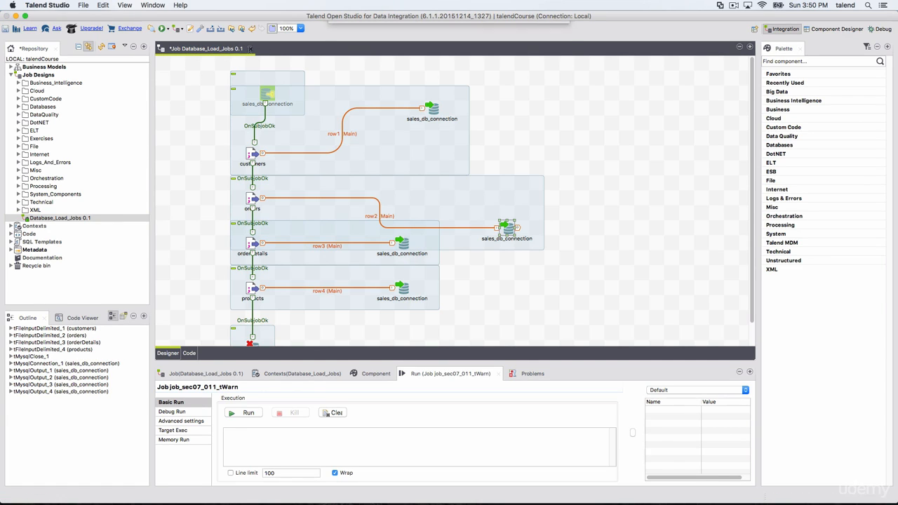
{"action": "left_click", "coordinate": [448, 62]}
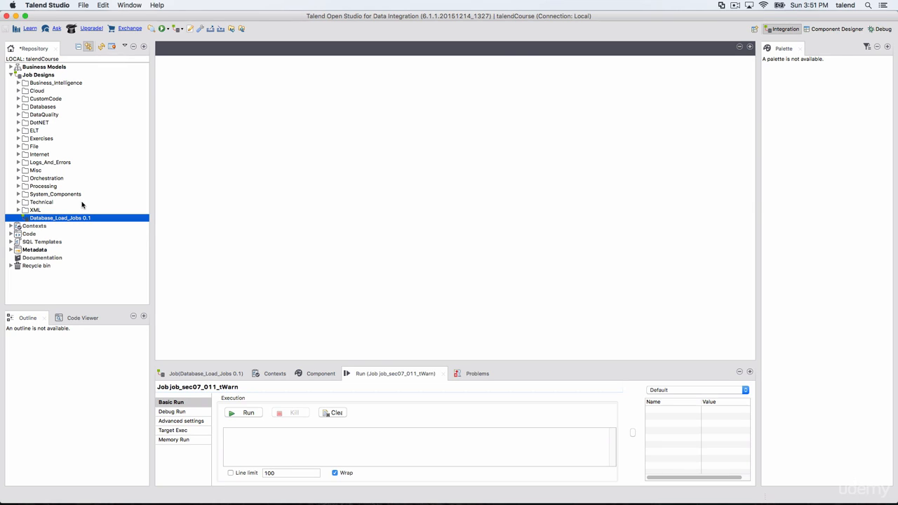
- Refresh the Repository tree and try switching its filter on and off
{"action": "left_click", "coordinate": [102, 47]}
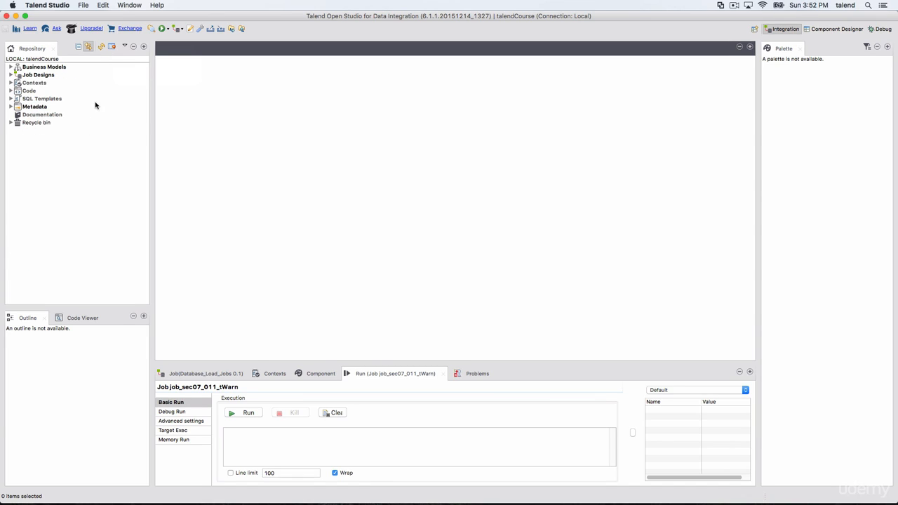
{"action": "left_click", "coordinate": [111, 47]}
{"action": "left_click", "coordinate": [110, 47]}
{"action": "left_click", "coordinate": [110, 47]}
- Configure the Repository filter to exclude Code, Contexts, SQL Templates, Documentation and Recycle bin, keeping Job Designs and Metadata
{"action": "left_click", "coordinate": [125, 47]}
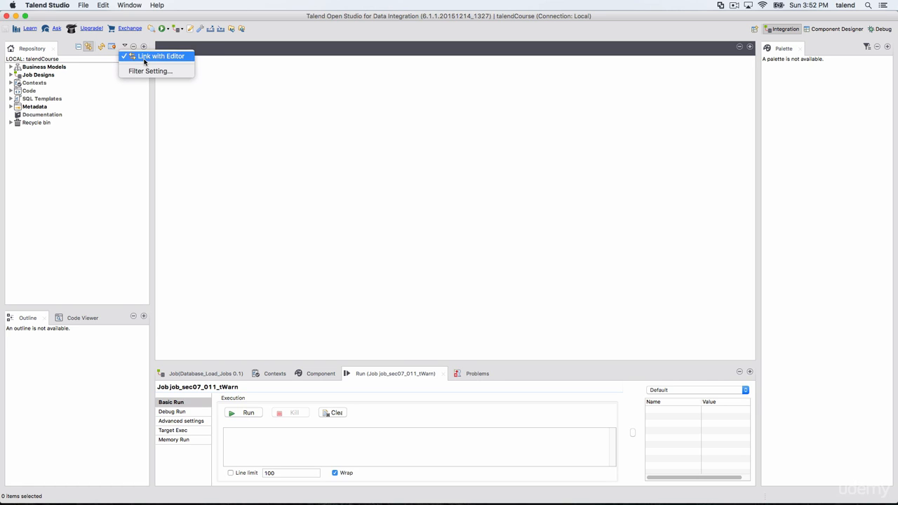
{"action": "left_click", "coordinate": [141, 71]}
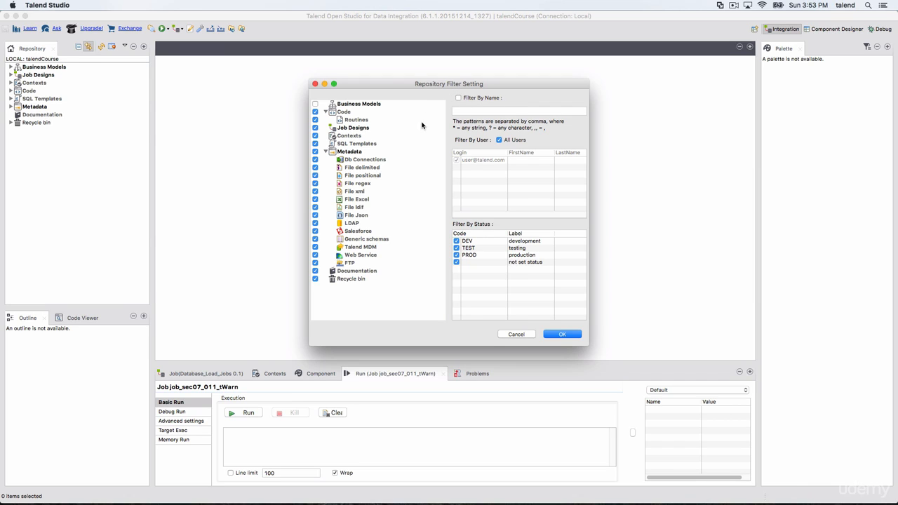
{"action": "left_click", "coordinate": [326, 113]}
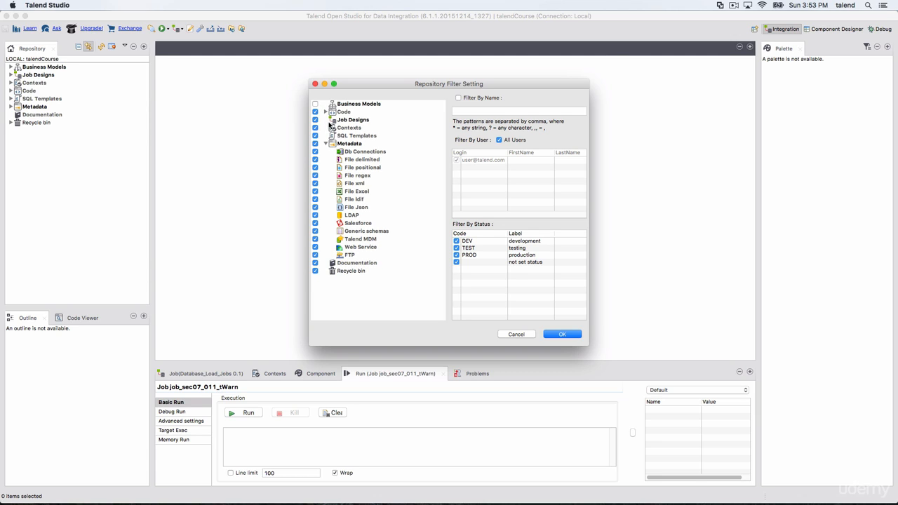
{"action": "left_click", "coordinate": [325, 143]}
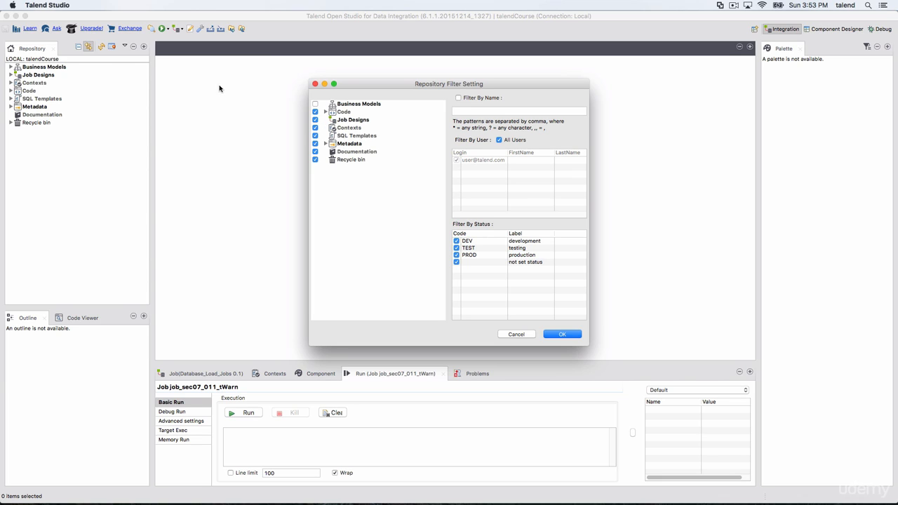
{"action": "left_click", "coordinate": [315, 112]}
{"action": "left_click", "coordinate": [315, 128]}
{"action": "left_click", "coordinate": [315, 135]}
{"action": "left_click", "coordinate": [315, 143]}
{"action": "left_click", "coordinate": [315, 151]}
{"action": "left_click", "coordinate": [315, 160]}
{"action": "left_click", "coordinate": [563, 334]}
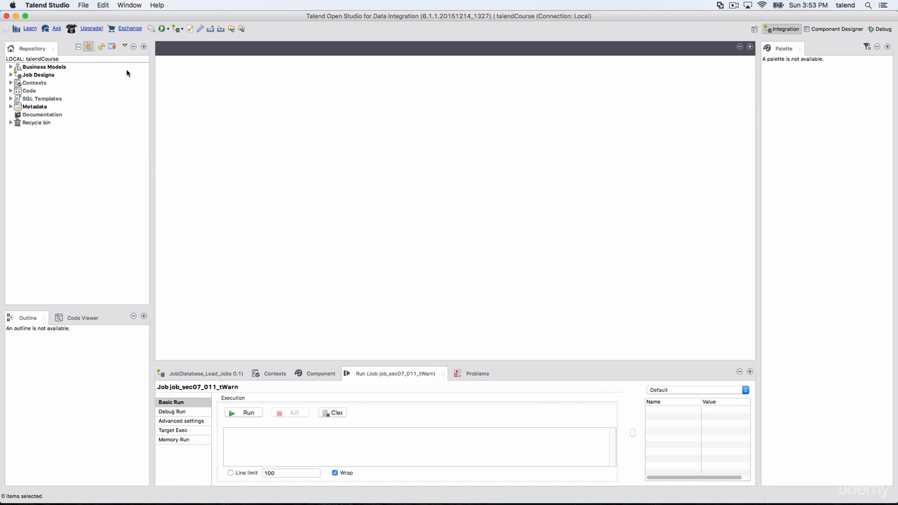
- Activate the Repository filter to preview the reduced tree, and deactivate it to show all nodes again
{"action": "left_click", "coordinate": [111, 47]}
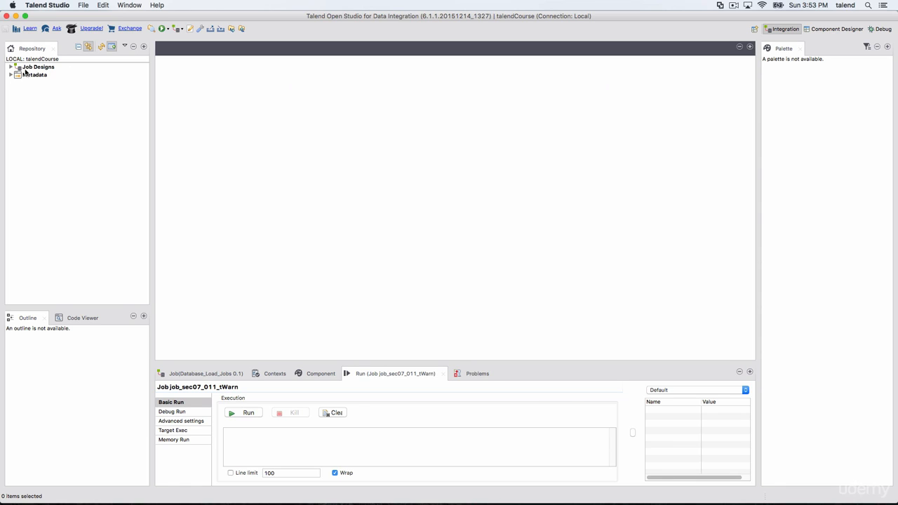
{"action": "left_click", "coordinate": [112, 47]}
{"action": "left_click", "coordinate": [125, 47]}
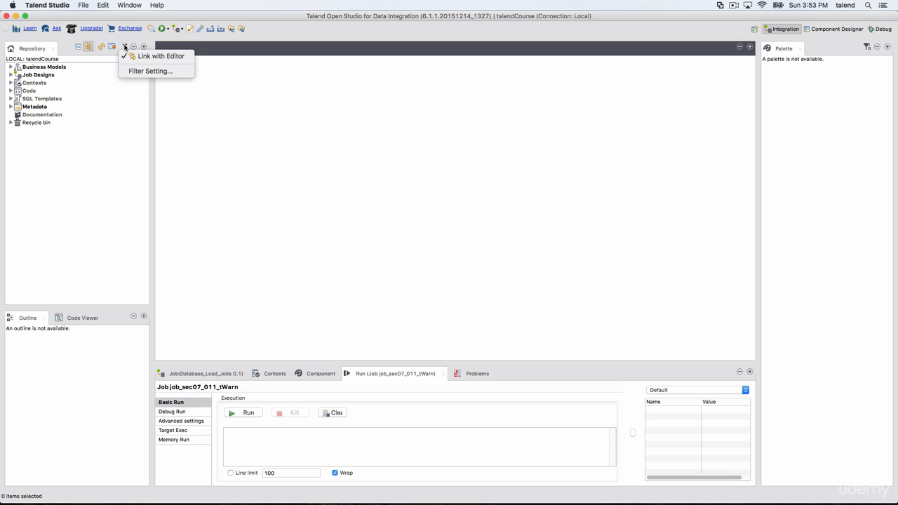
{"action": "left_click", "coordinate": [124, 45]}
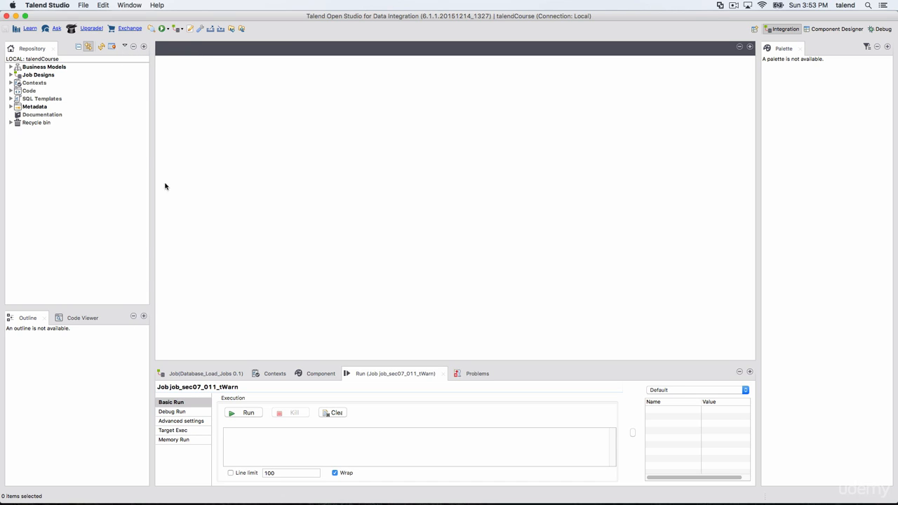
- Minimize and restore the Repository view, and maximize it and return it to its normal size
{"action": "left_click", "coordinate": [134, 46]}
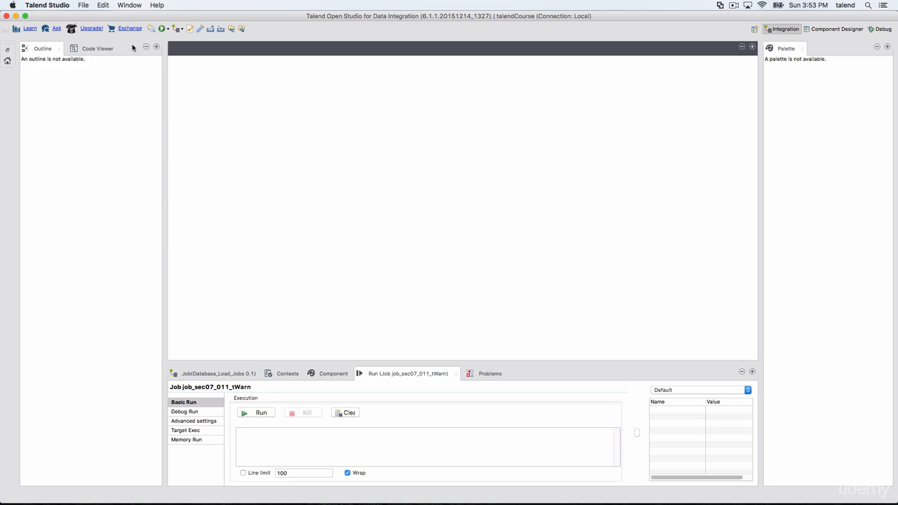
{"action": "left_click", "coordinate": [7, 61]}
{"action": "left_click", "coordinate": [7, 60]}
{"action": "left_click", "coordinate": [8, 52]}
{"action": "left_click", "coordinate": [143, 46]}
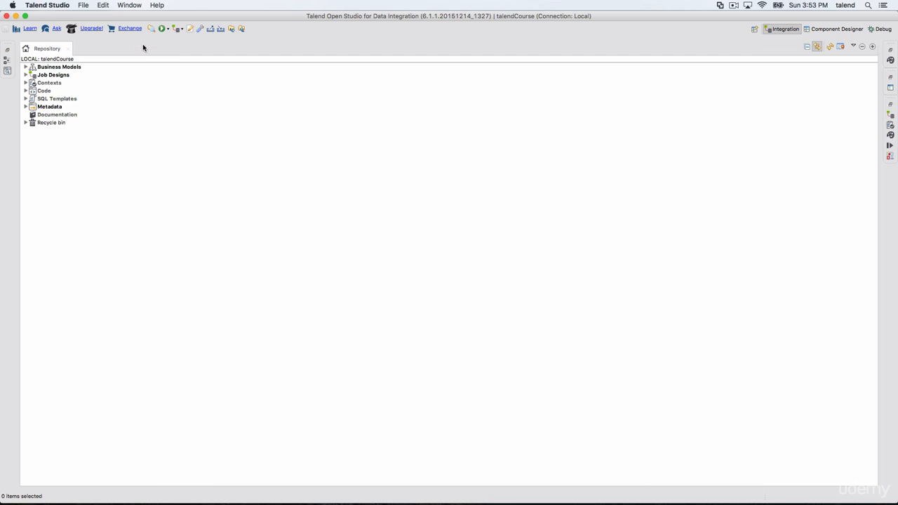
{"action": "left_click", "coordinate": [872, 47]}
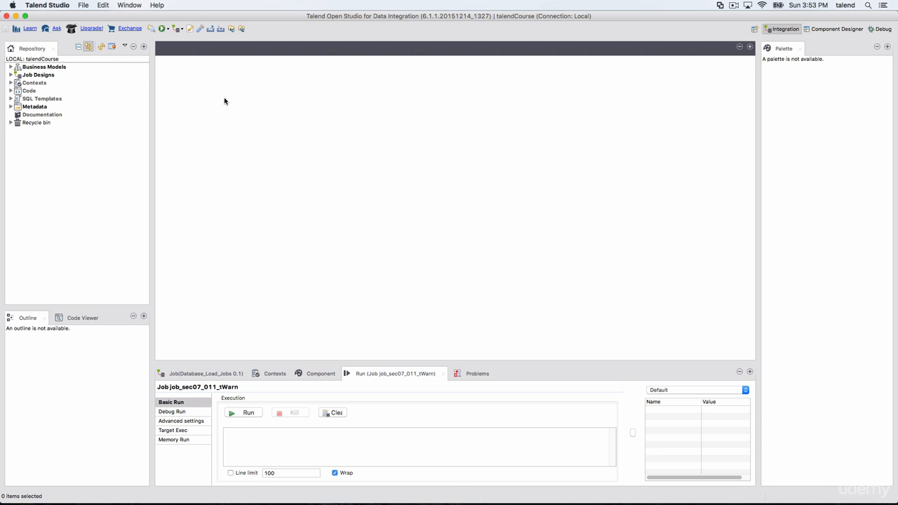
- Go through the Business Models, Job Designs and Contexts nodes and expand Business Models
{"action": "left_click", "coordinate": [39, 67]}
{"action": "left_click", "coordinate": [40, 74]}
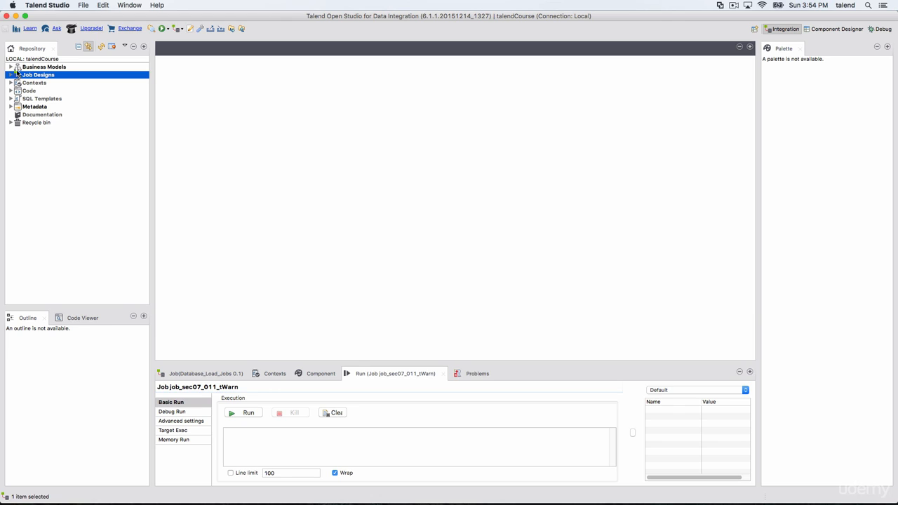
{"action": "left_click", "coordinate": [47, 68]}
{"action": "left_click", "coordinate": [34, 75]}
{"action": "left_click", "coordinate": [33, 84]}
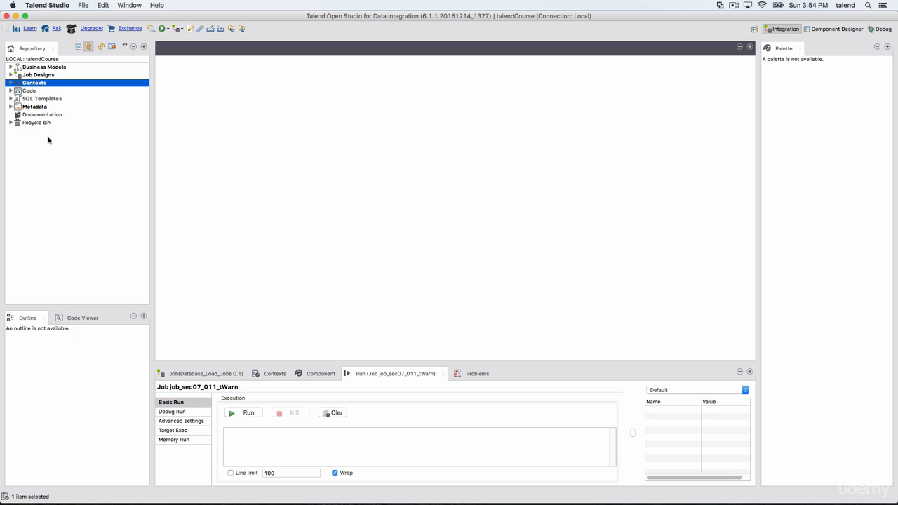
{"action": "left_click", "coordinate": [43, 68]}
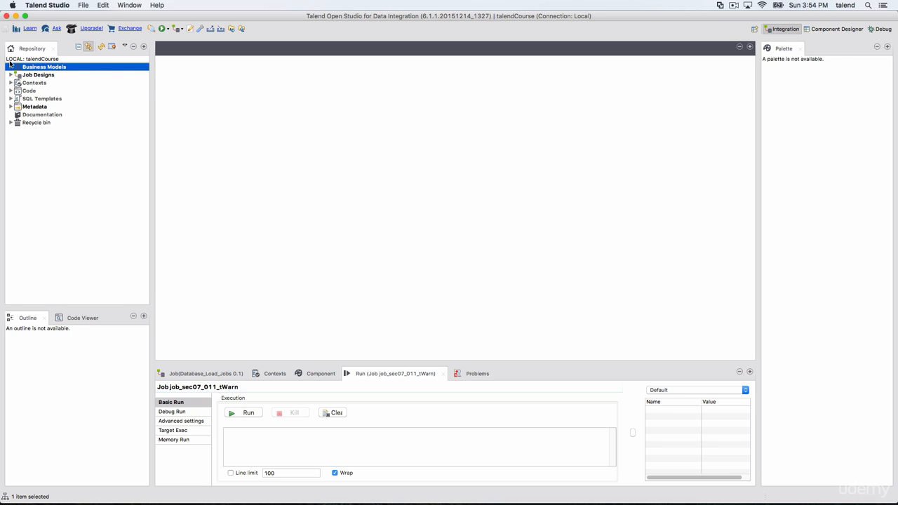
{"action": "left_click", "coordinate": [10, 67]}
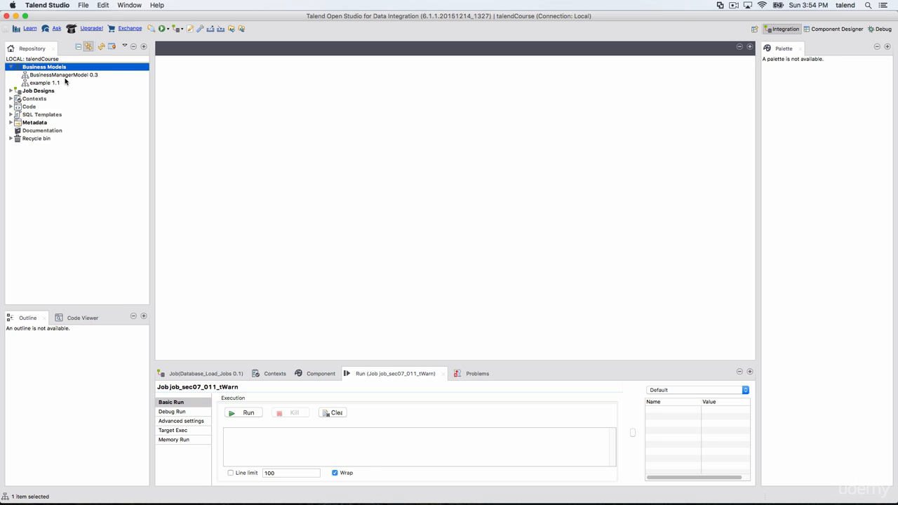
- Examine the commands available for the Business Models, Job Designs and SQL Templates nodes without running any
{"action": "right_click", "coordinate": [52, 68]}
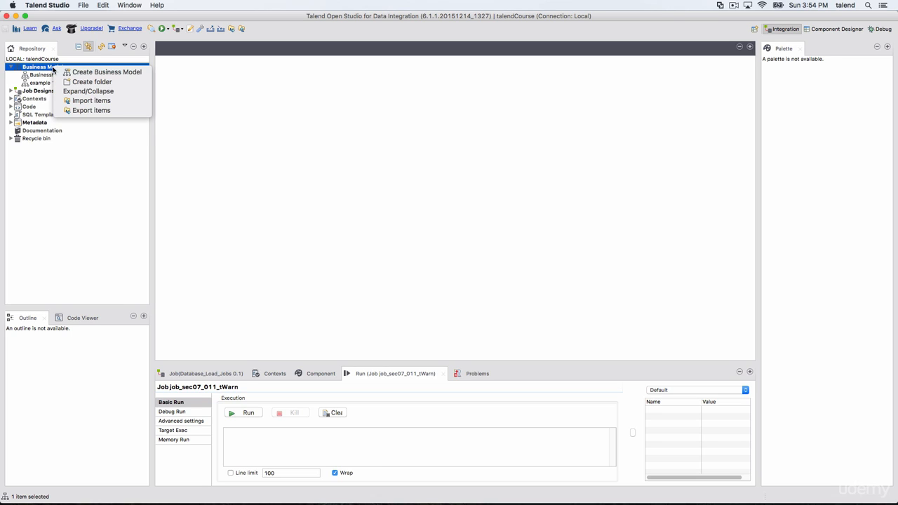
{"action": "left_click", "coordinate": [70, 165]}
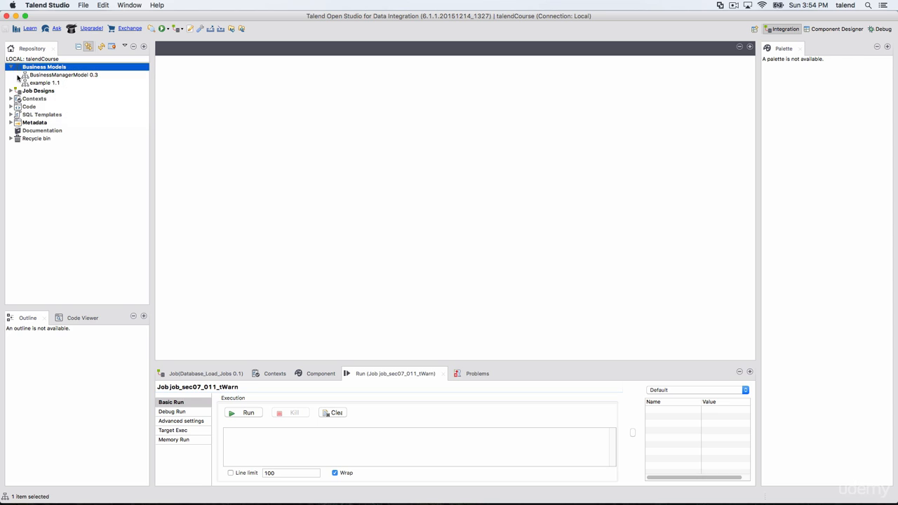
{"action": "right_click", "coordinate": [38, 91]}
{"action": "left_click", "coordinate": [32, 93]}
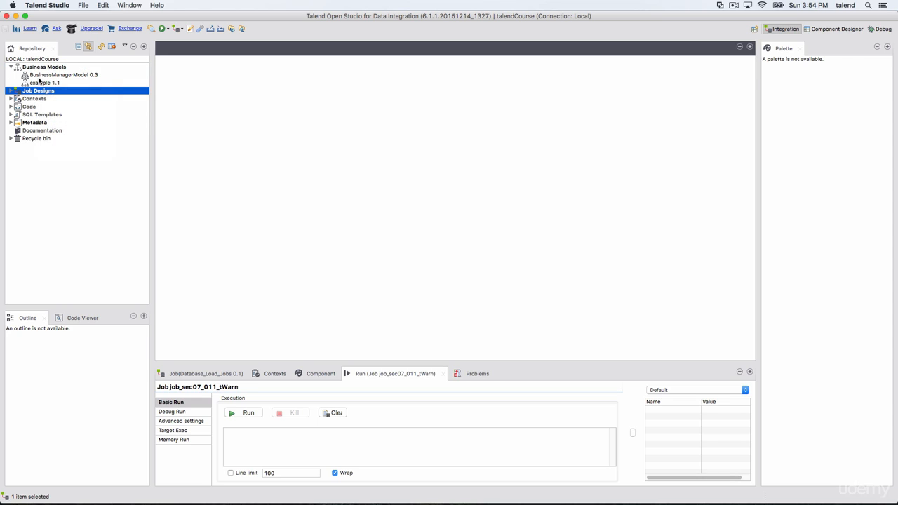
{"action": "right_click", "coordinate": [42, 68]}
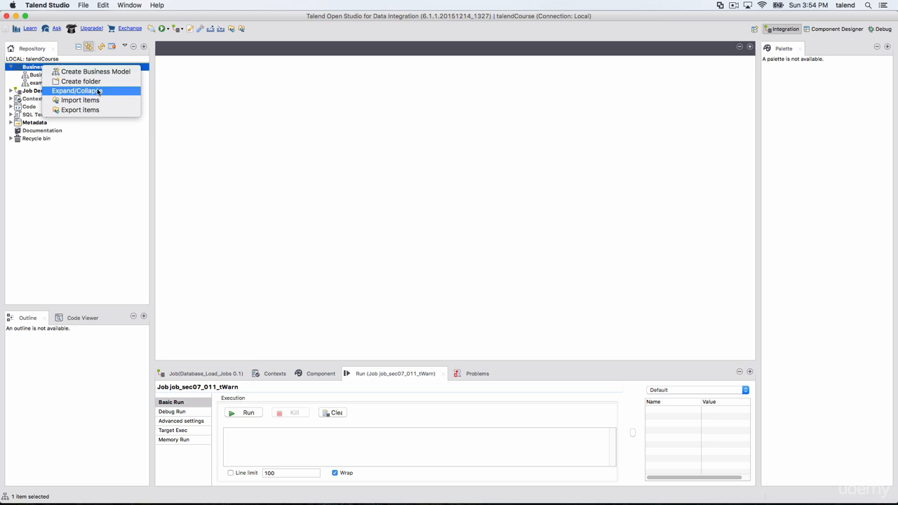
{"action": "left_click", "coordinate": [111, 147]}
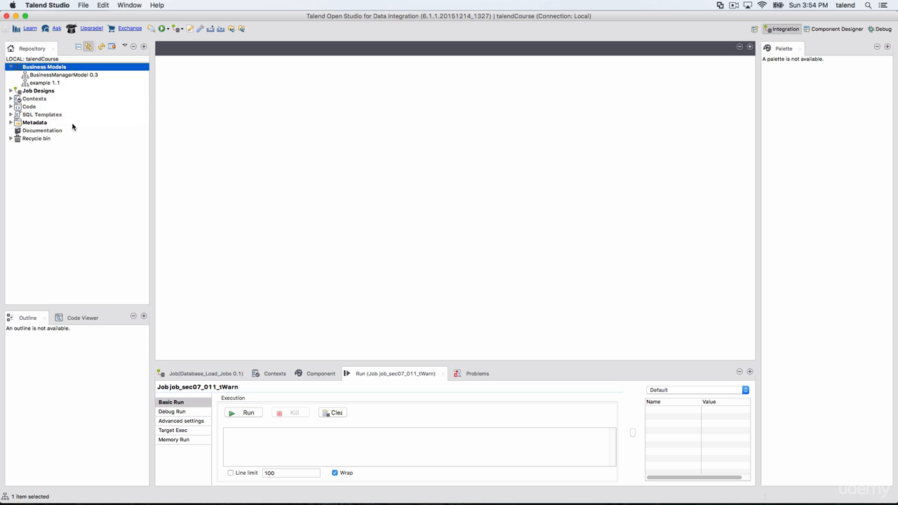
{"action": "right_click", "coordinate": [51, 116]}
{"action": "left_click", "coordinate": [68, 151]}
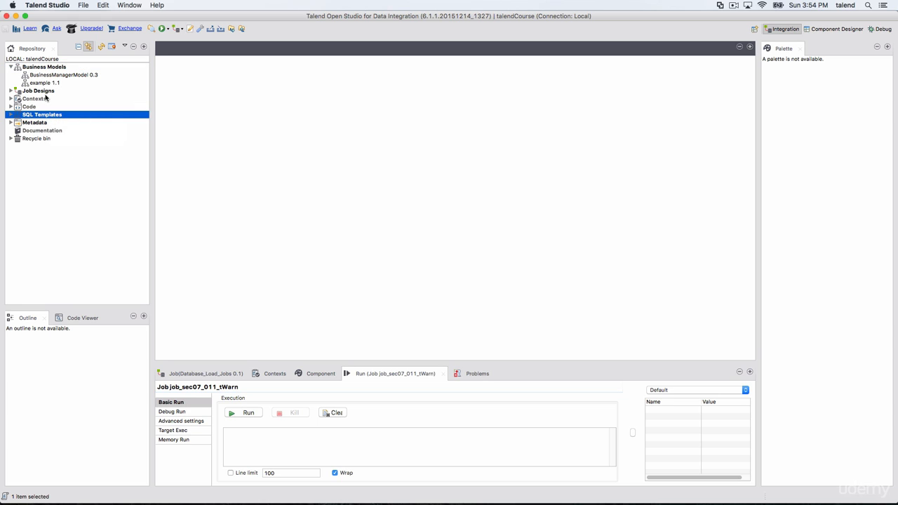
{"action": "right_click", "coordinate": [45, 90]}
{"action": "left_click", "coordinate": [74, 172]}
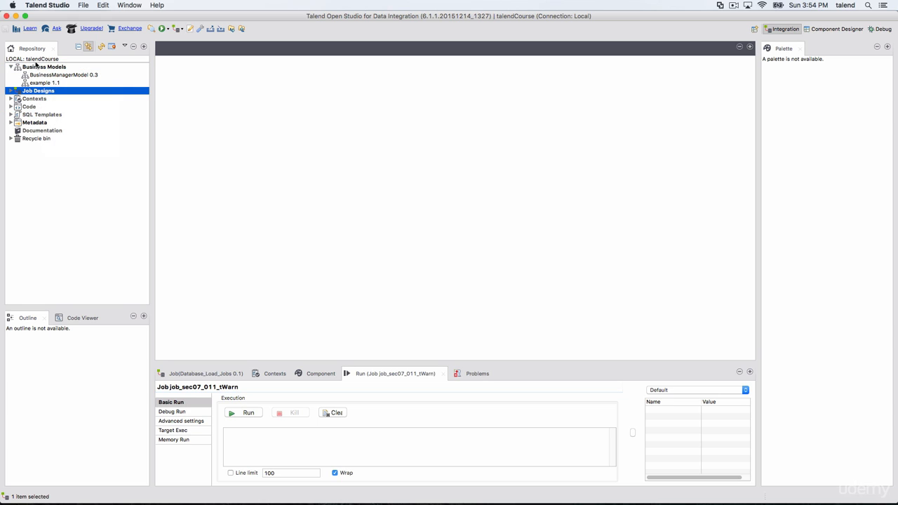
- Examine the commands available for the Business Models node and compare them with the general list of create commands
{"action": "left_click", "coordinate": [34, 68]}
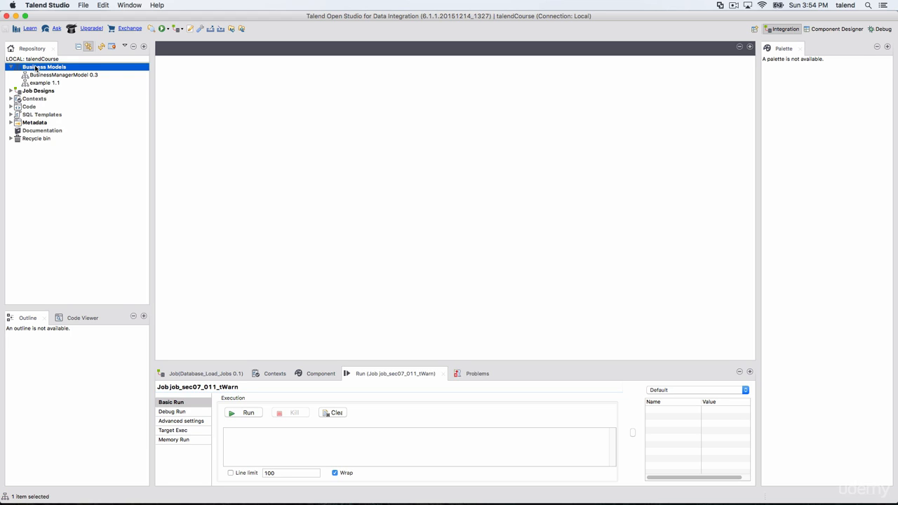
{"action": "right_click", "coordinate": [35, 68]}
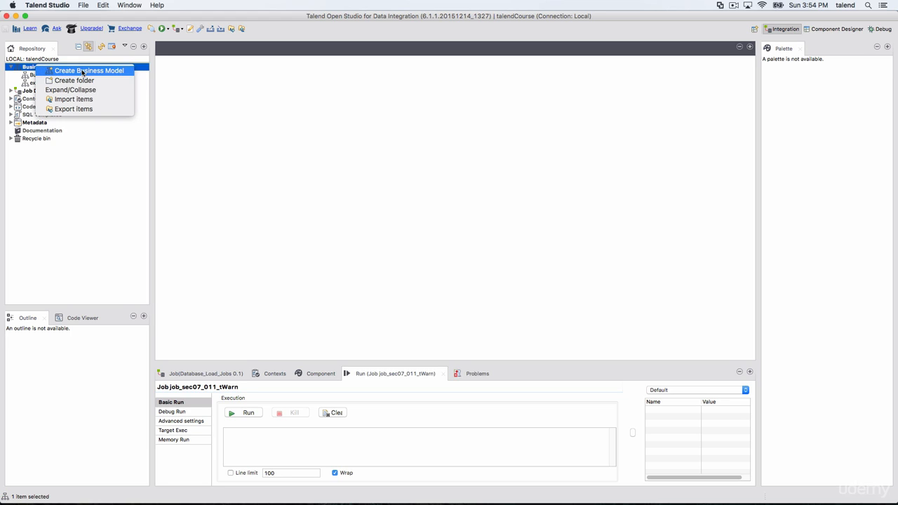
{"action": "left_click", "coordinate": [28, 68]}
{"action": "right_click", "coordinate": [32, 68]}
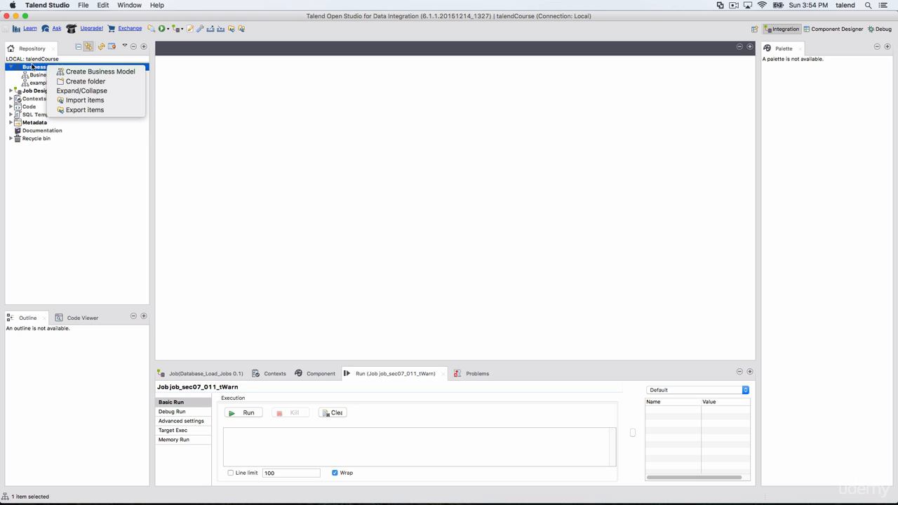
{"action": "left_click", "coordinate": [31, 68]}
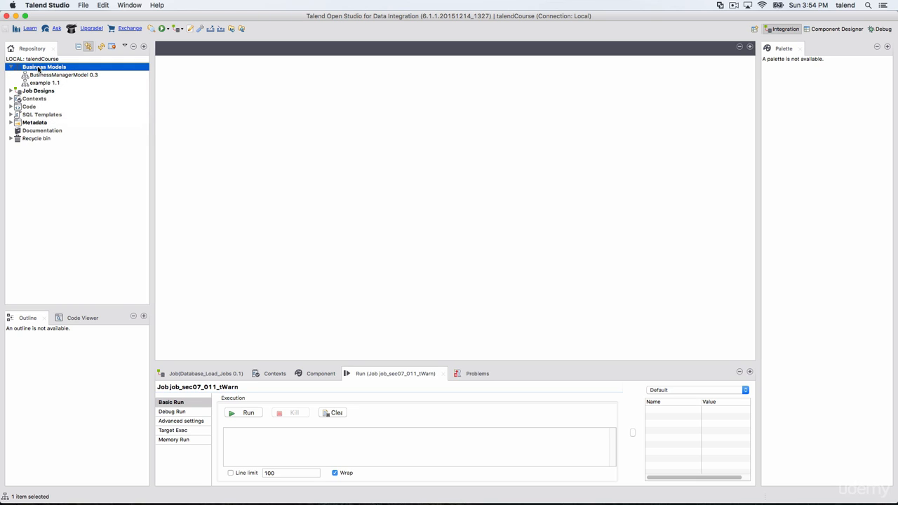
{"action": "right_click", "coordinate": [36, 68]}
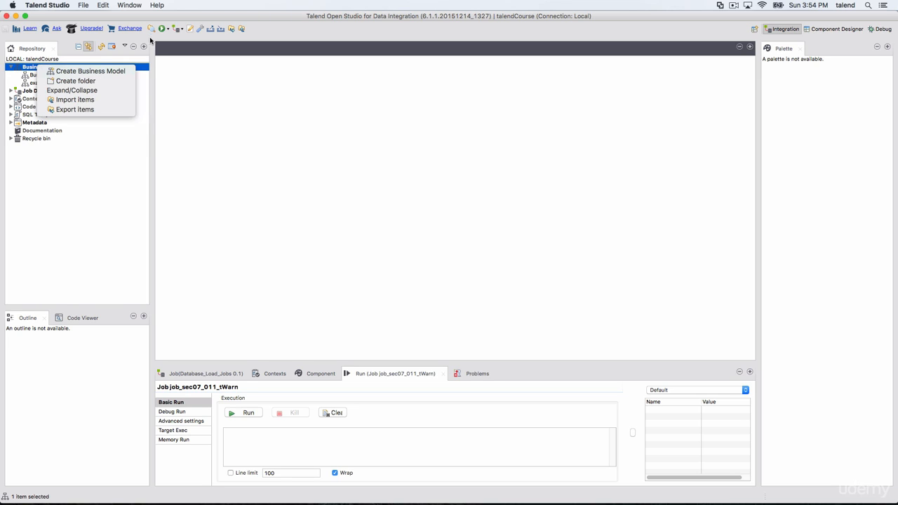
{"action": "left_click", "coordinate": [184, 31]}
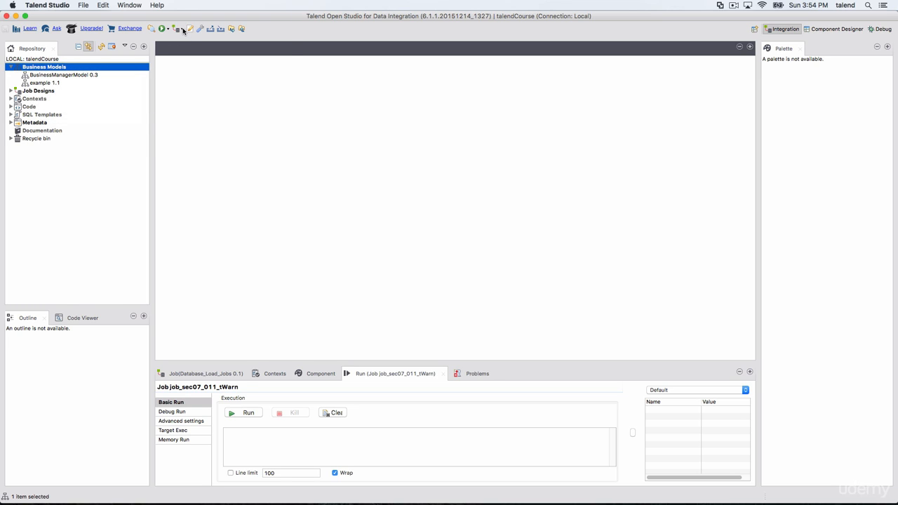
{"action": "left_click", "coordinate": [183, 30]}
{"action": "left_click", "coordinate": [49, 70]}
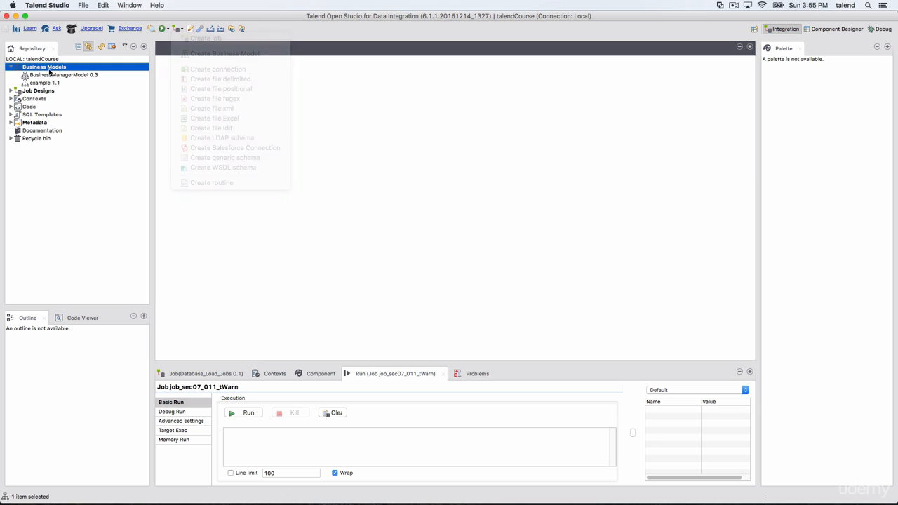
- Go through the create folder, import and export commands of Business Models without running any, and collapse the node
{"action": "right_click", "coordinate": [47, 68]}
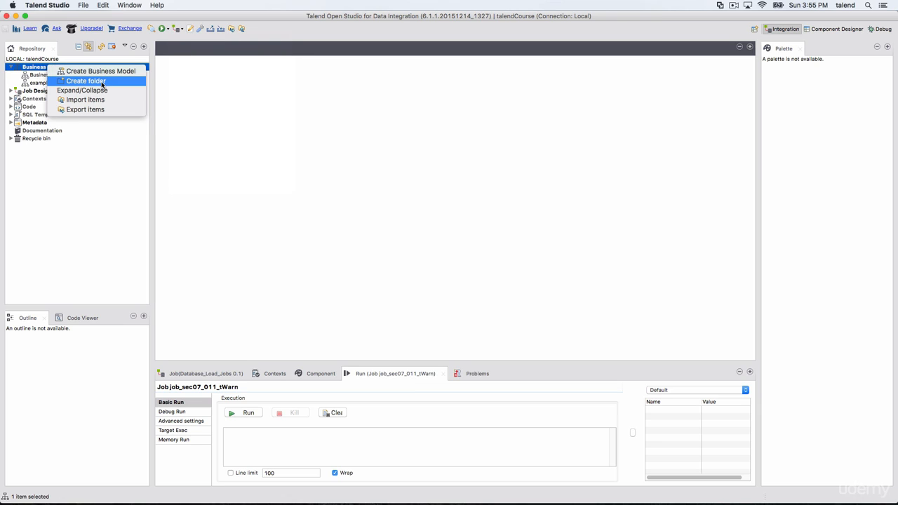
{"action": "left_click", "coordinate": [27, 70]}
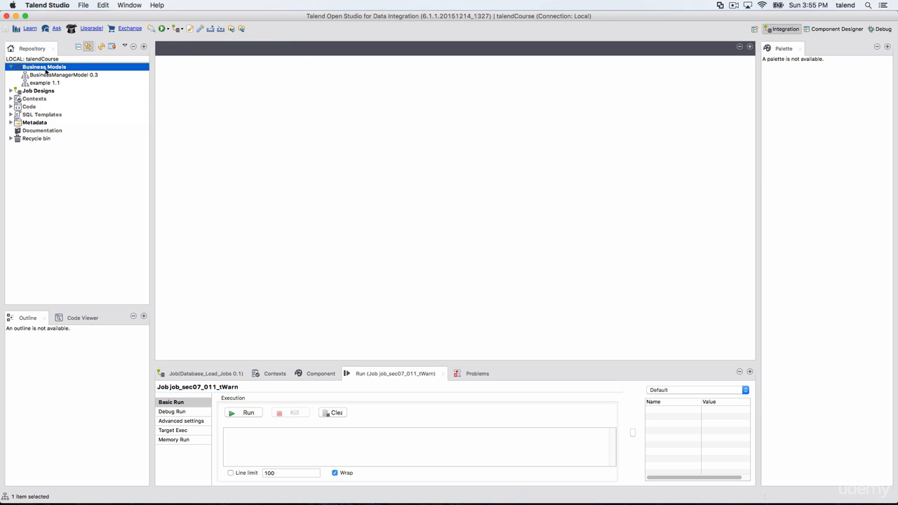
{"action": "right_click", "coordinate": [46, 68]}
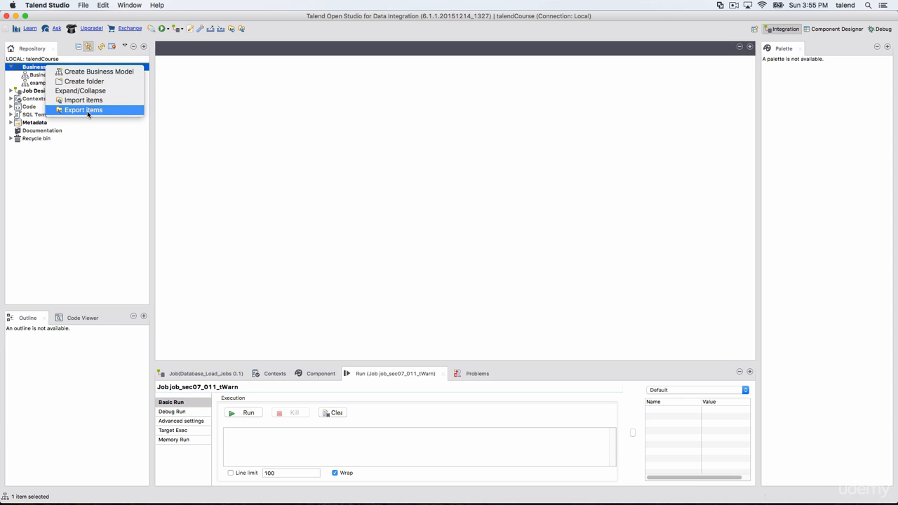
{"action": "left_click", "coordinate": [90, 148]}
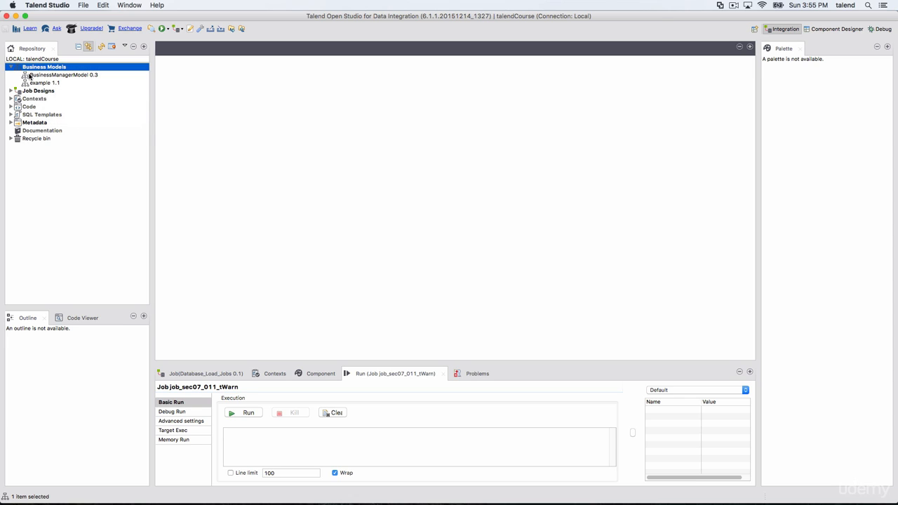
{"action": "left_click", "coordinate": [12, 68]}
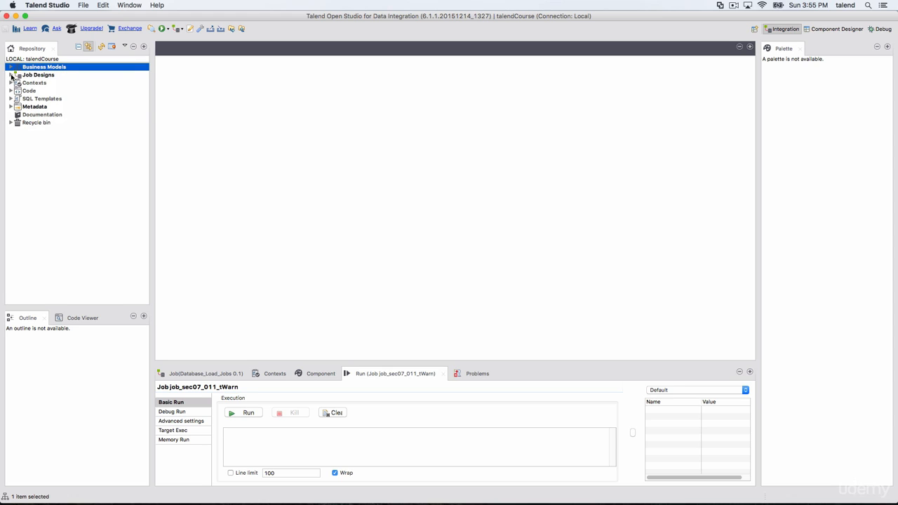
- View the Build Job options for Job Designs without building anything, and collapse the Job Designs node
{"action": "right_click", "coordinate": [34, 74]}
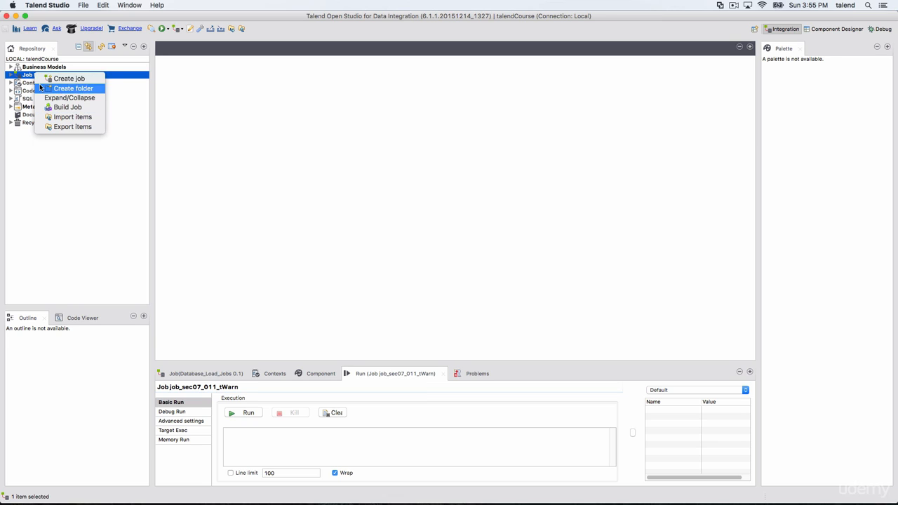
{"action": "left_click", "coordinate": [249, 134]}
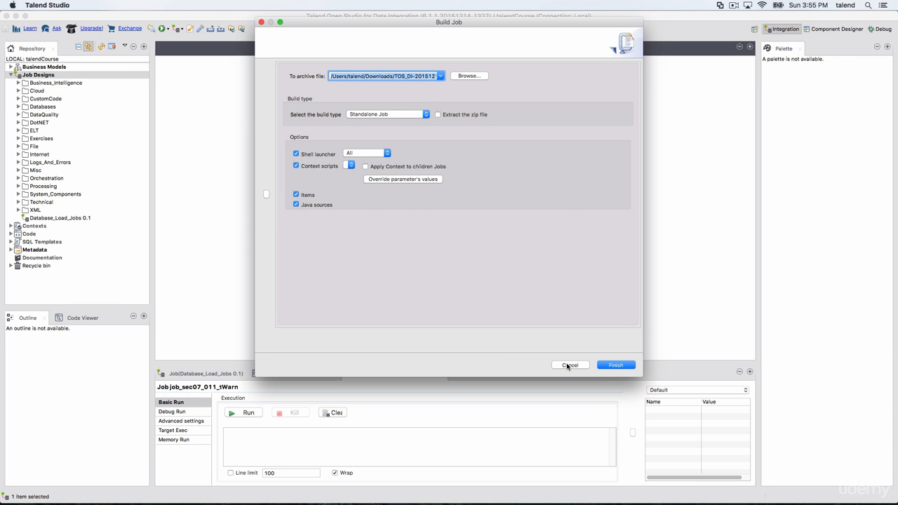
{"action": "left_click", "coordinate": [568, 365]}
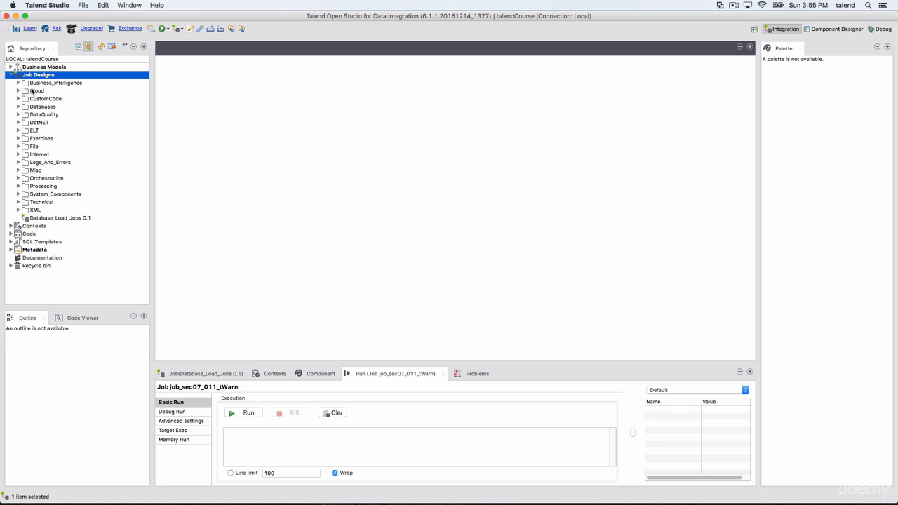
{"action": "left_click", "coordinate": [11, 75]}
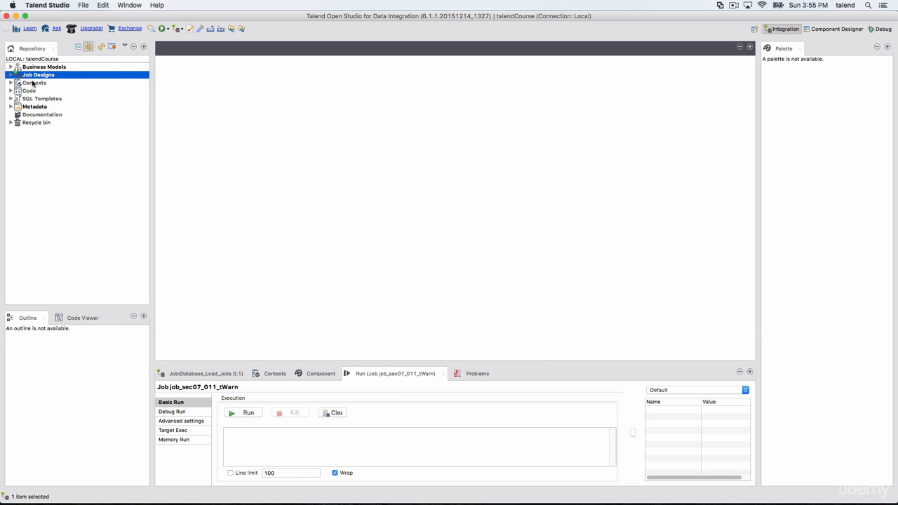
- Examine the commands available for the Contexts, Code, SQL Templates, Metadata, Documentation and Recycle bin nodes without running any
{"action": "right_click", "coordinate": [32, 83]}
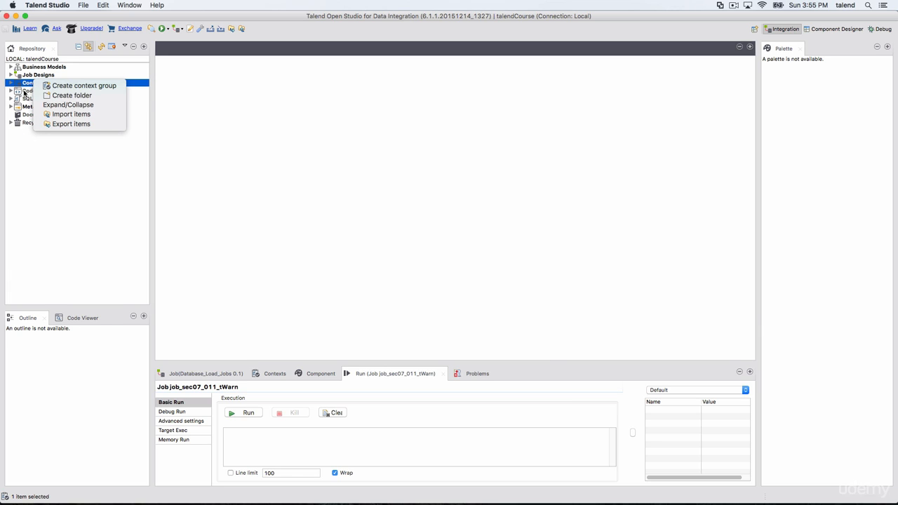
{"action": "right_click", "coordinate": [24, 92]}
{"action": "right_click", "coordinate": [24, 98]}
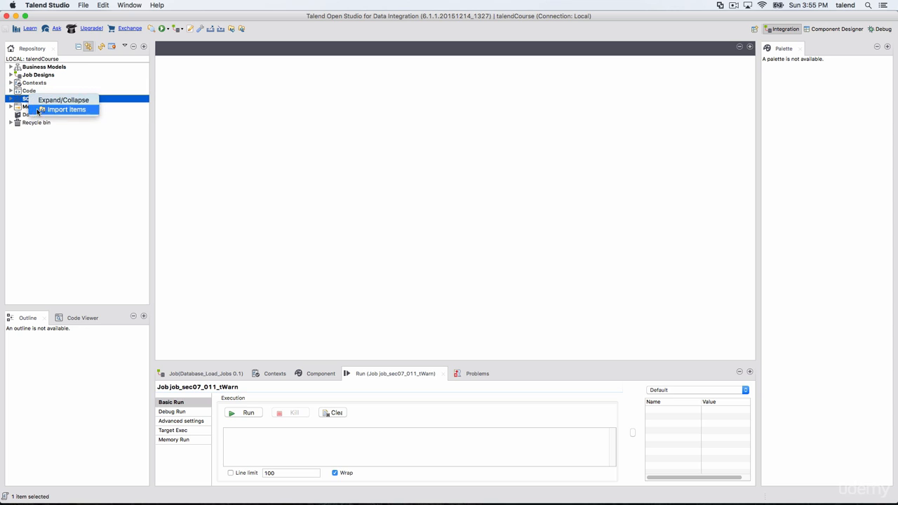
{"action": "right_click", "coordinate": [26, 106]}
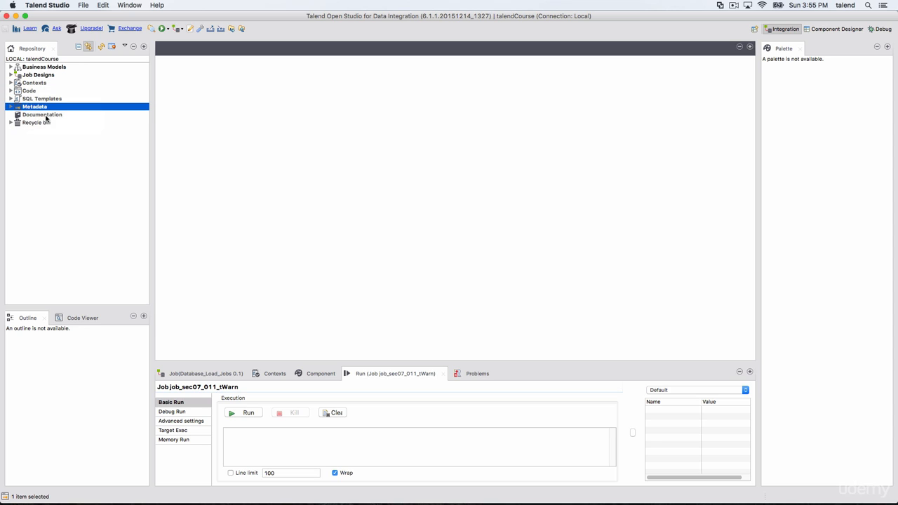
{"action": "right_click", "coordinate": [46, 114]}
{"action": "right_click", "coordinate": [31, 124]}
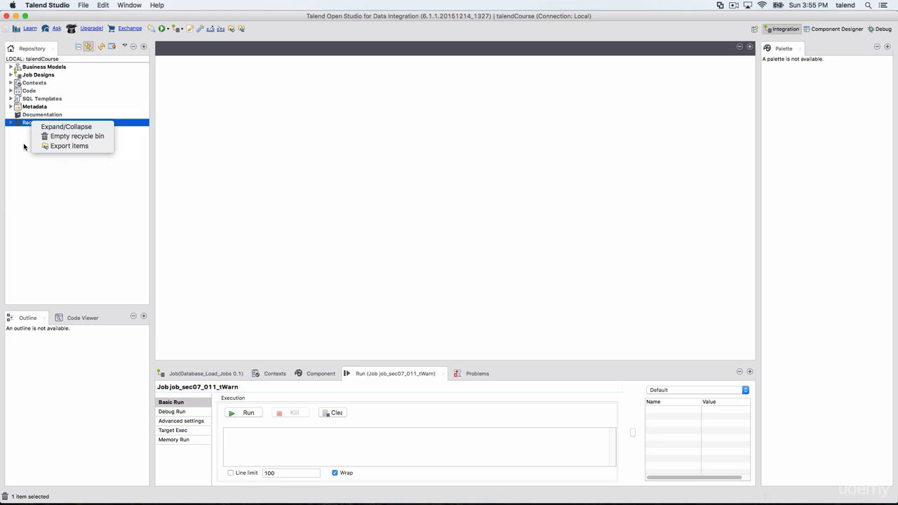
{"action": "left_click", "coordinate": [31, 194]}
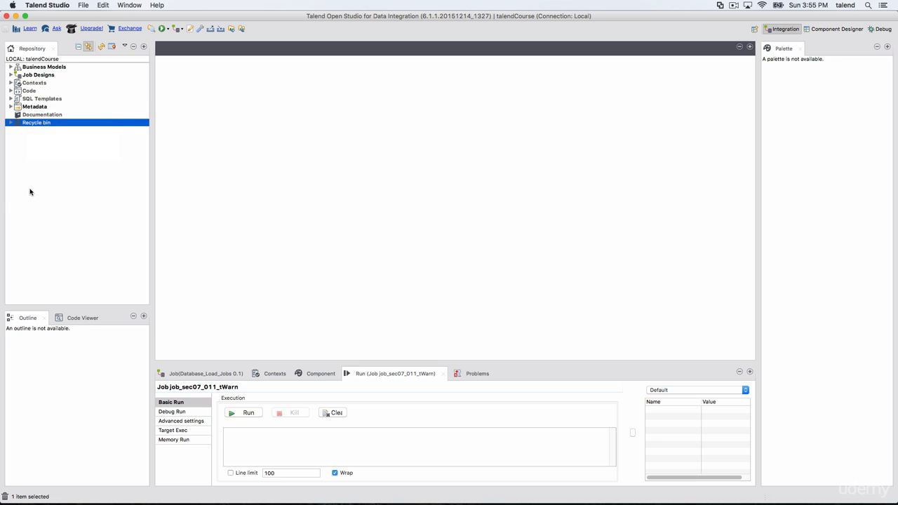
- Go from Job Designs to Contexts, briefly expand and collapse Contexts, and review its available commands
{"action": "left_click", "coordinate": [41, 78]}
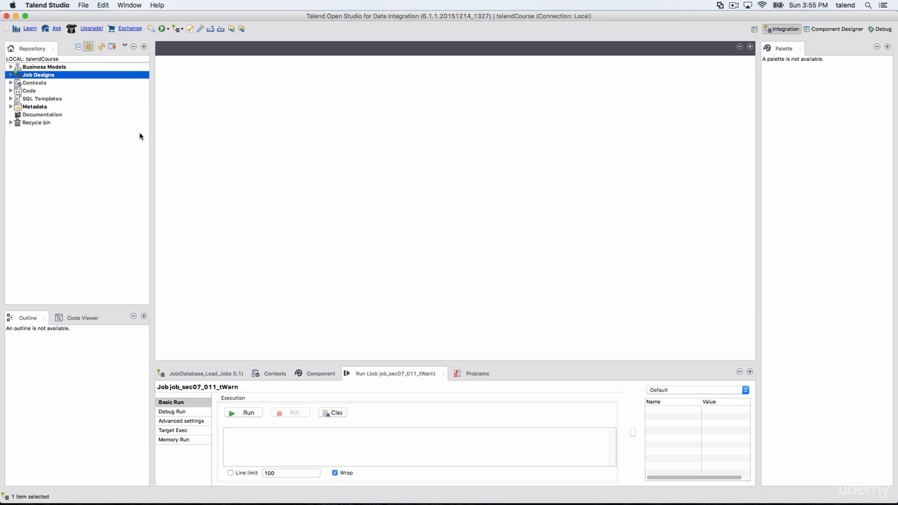
{"action": "left_click", "coordinate": [43, 85]}
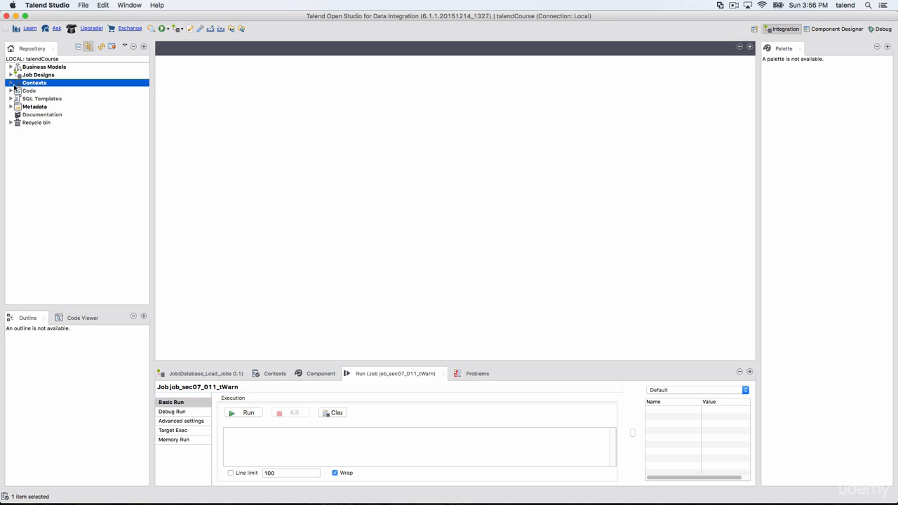
{"action": "left_click", "coordinate": [11, 83]}
{"action": "left_click", "coordinate": [11, 84]}
{"action": "right_click", "coordinate": [40, 85]}
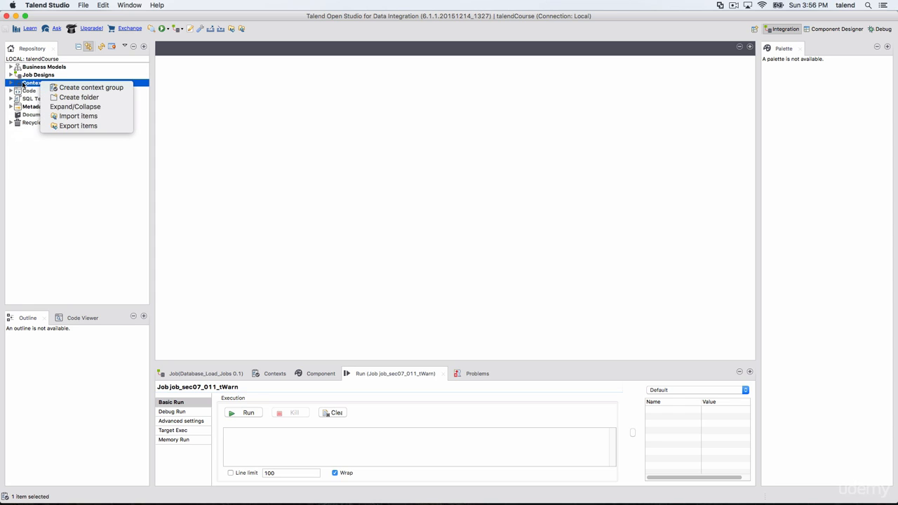
{"action": "left_click", "coordinate": [24, 84]}
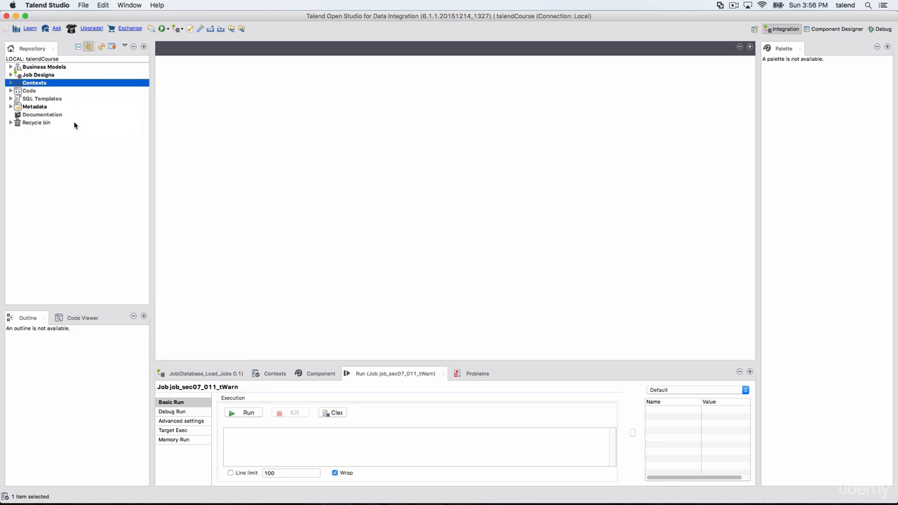
- Point out the Job Designs, Business Models and Contexts nodes one after another, and clear the tree selection
{"action": "left_click", "coordinate": [31, 79]}
{"action": "left_click", "coordinate": [46, 68]}
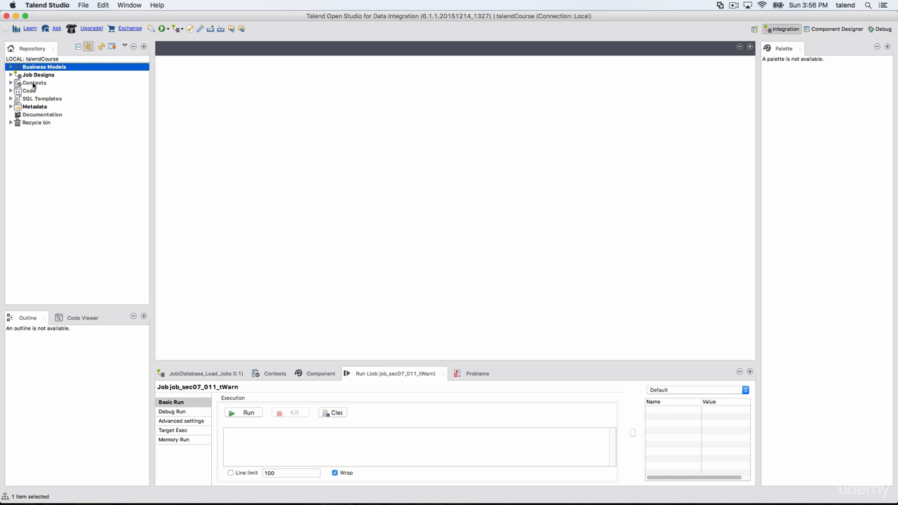
{"action": "left_click", "coordinate": [33, 83]}
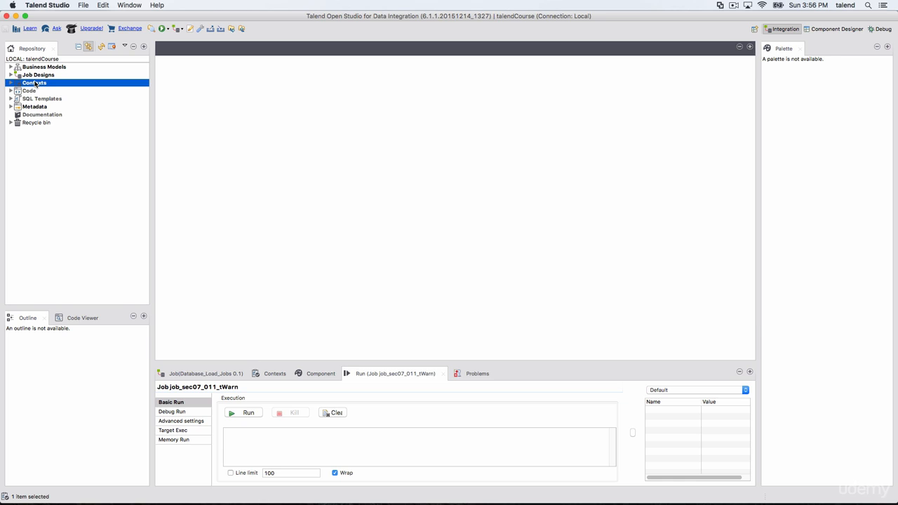
{"action": "left_click", "coordinate": [63, 166]}
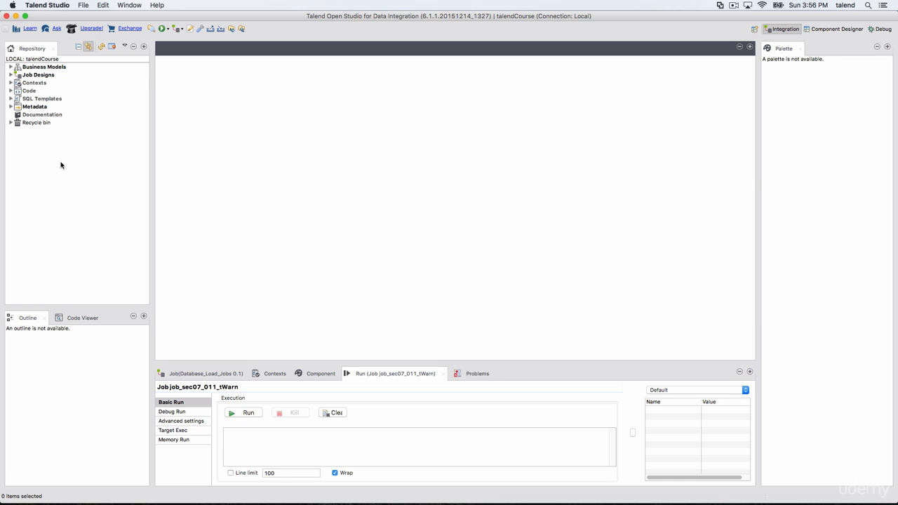
- Examine the commands available for the Code node and expand it to show Routines
{"action": "left_click", "coordinate": [10, 91]}
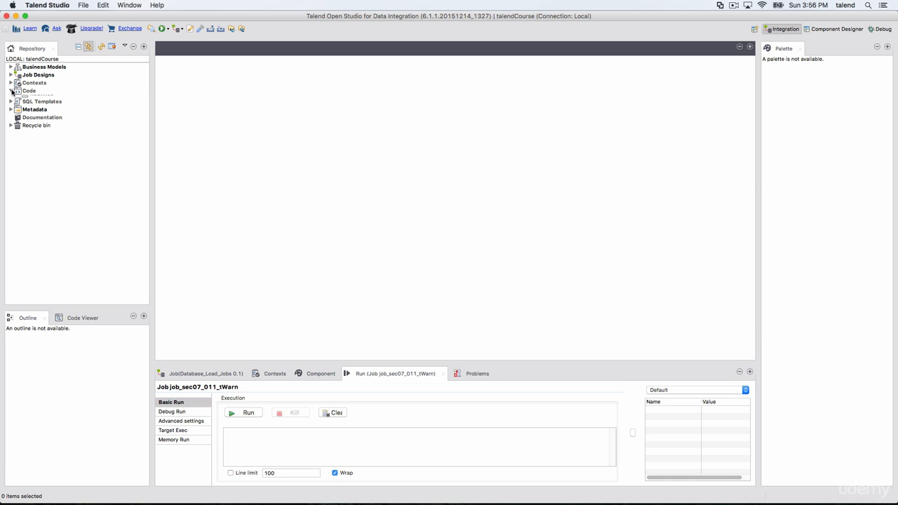
{"action": "left_click", "coordinate": [10, 91]}
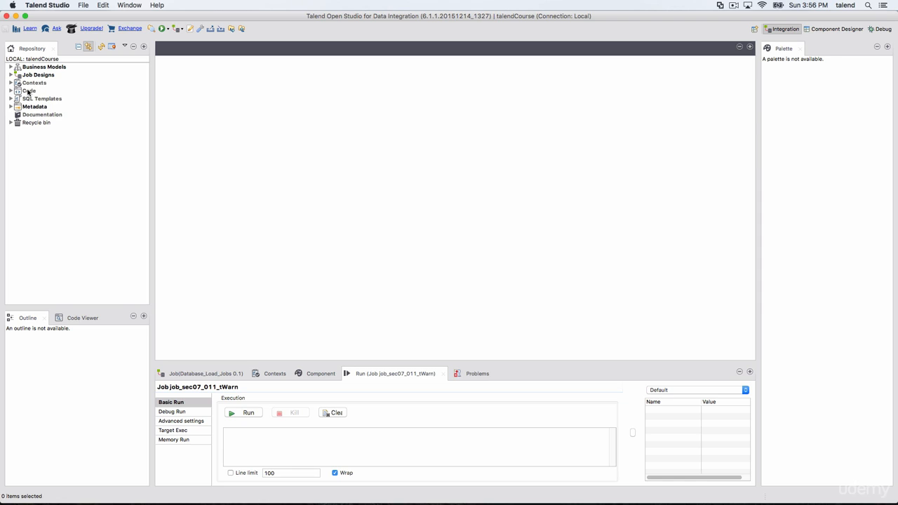
{"action": "right_click", "coordinate": [25, 90]}
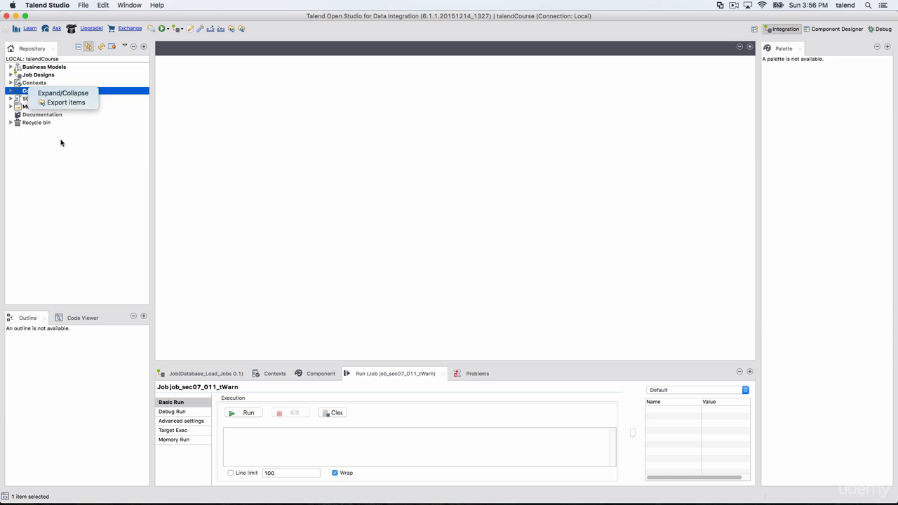
{"action": "left_click", "coordinate": [9, 91]}
{"action": "left_click", "coordinate": [9, 91]}
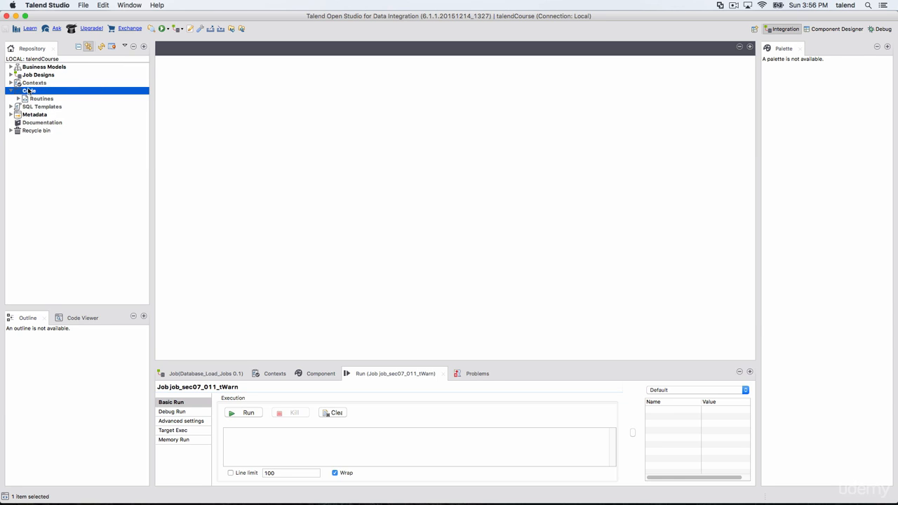
- Examine the commands available for Routines, expand it and select its system folder
{"action": "right_click", "coordinate": [39, 100]}
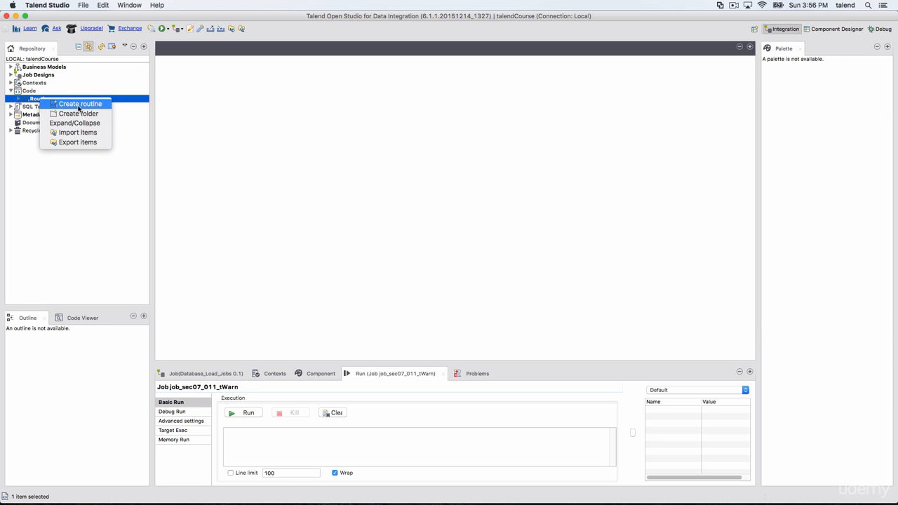
{"action": "left_click", "coordinate": [30, 145]}
{"action": "left_click", "coordinate": [19, 99]}
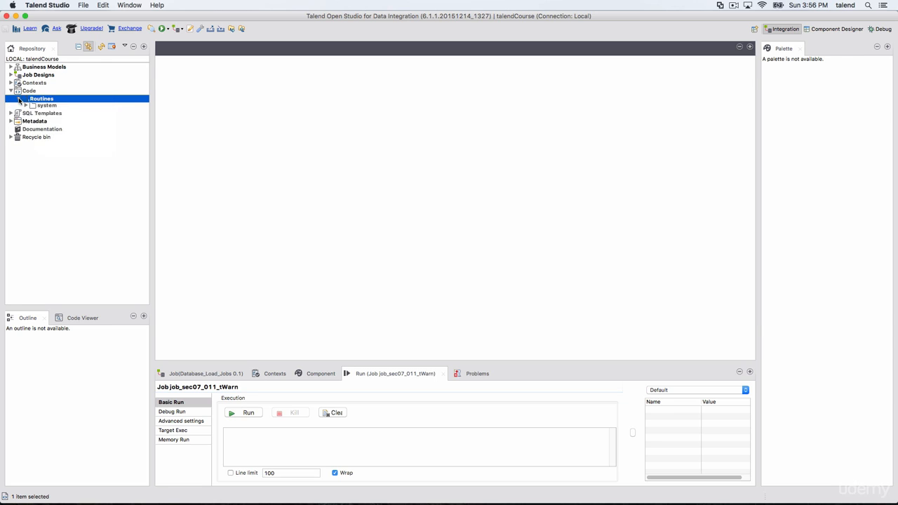
{"action": "left_click", "coordinate": [42, 115]}
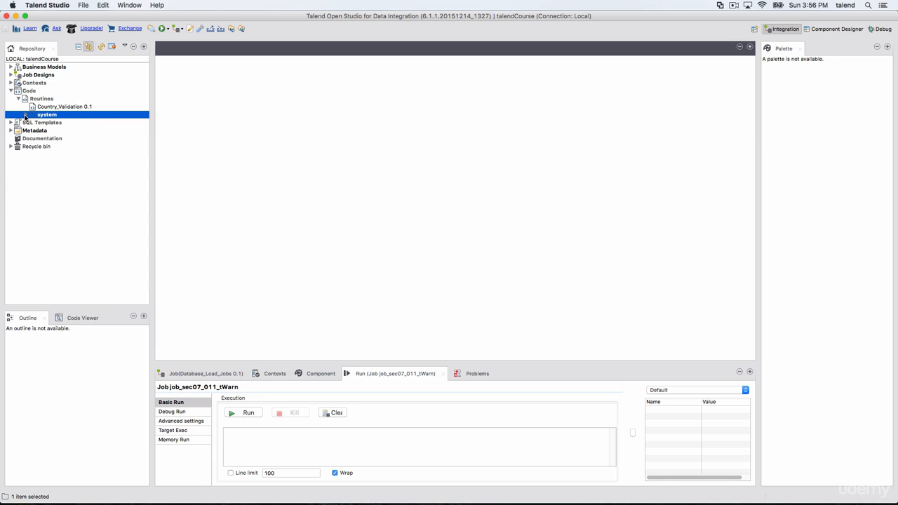
- Open the DataOperation routine from the system folder, examine its code from beginning to end, and close it
{"action": "left_click", "coordinate": [27, 115]}
{"action": "left_click", "coordinate": [63, 123]}
{"action": "double_click", "coordinate": [65, 123]}
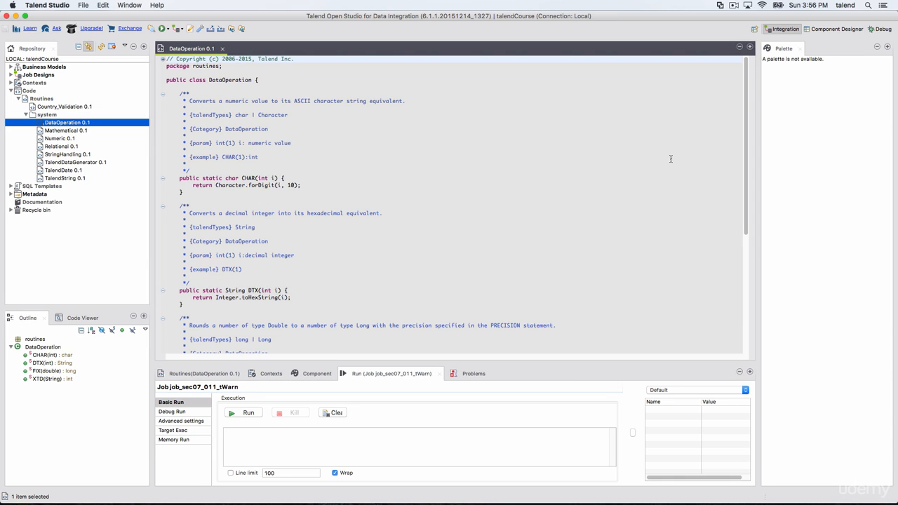
{"action": "left_click_drag", "start_coordinate": [747, 120], "coordinate": [748, 237]}
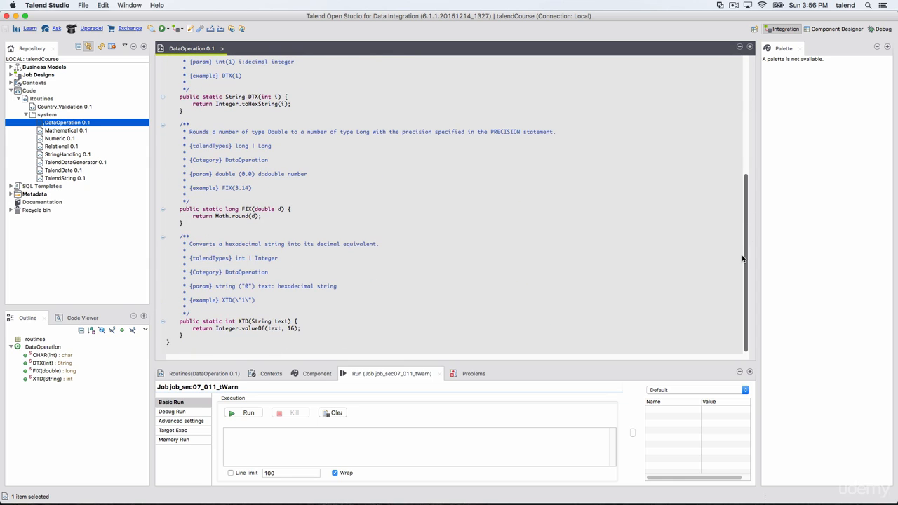
{"action": "left_click_drag", "start_coordinate": [280, 339], "coordinate": [185, 2]}
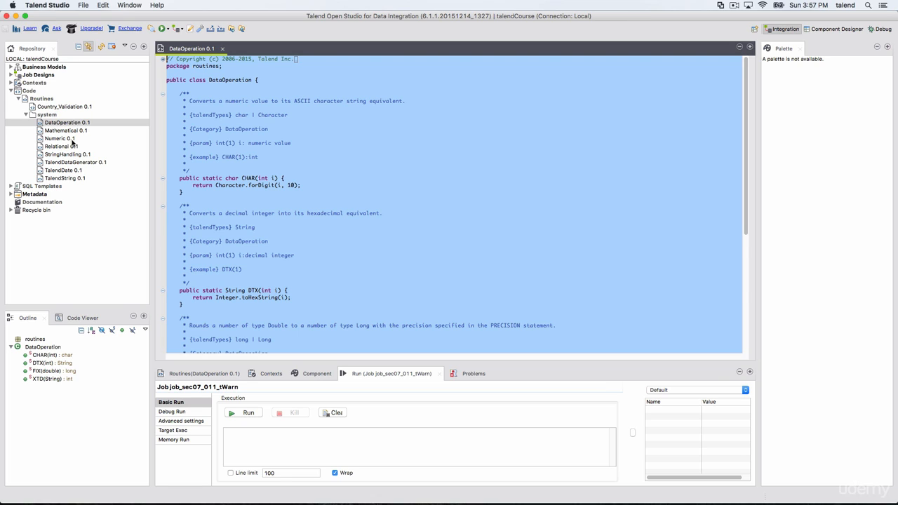
{"action": "left_click", "coordinate": [224, 48]}
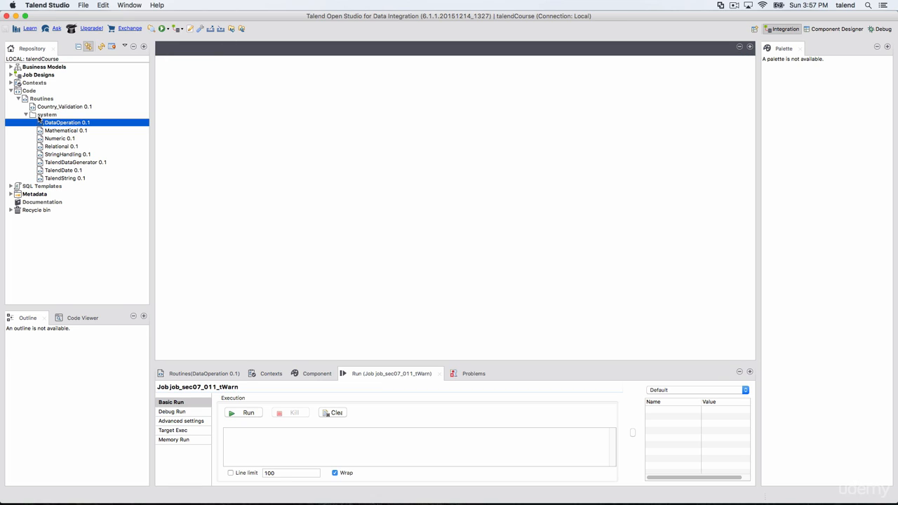
- Collapse the system folder, the Routines node and the Code node in the Repository tree
{"action": "left_click", "coordinate": [26, 114]}
{"action": "left_click", "coordinate": [18, 99]}
{"action": "left_click", "coordinate": [11, 90]}
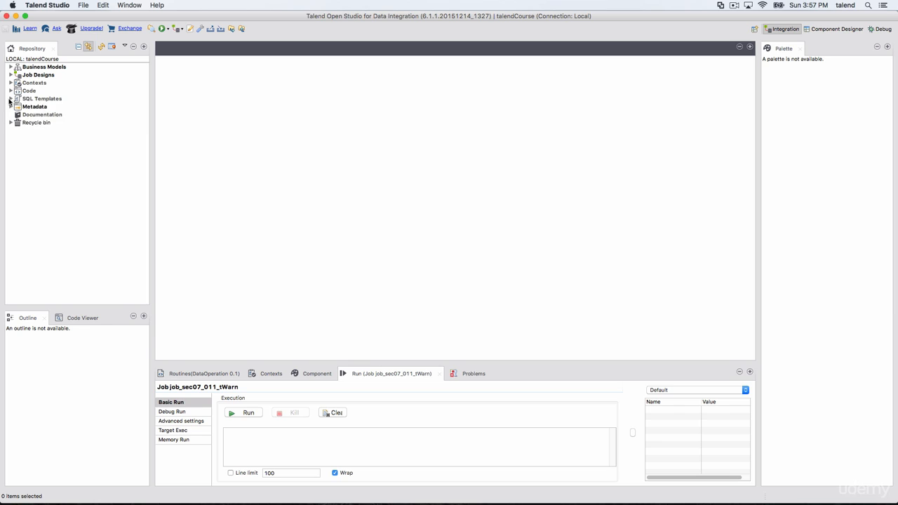
- Expand SQL Templates and its Hive folder, and examine the commands available for Hive
{"action": "left_click", "coordinate": [11, 98]}
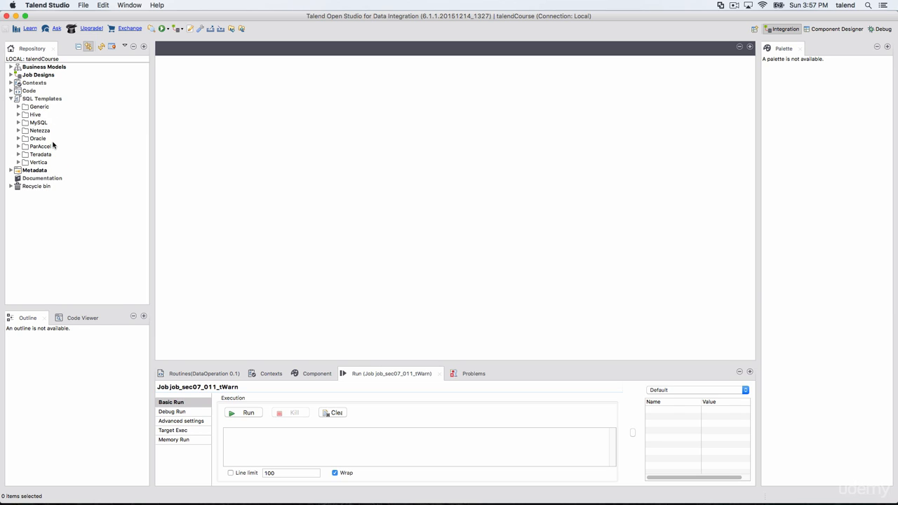
{"action": "right_click", "coordinate": [35, 116]}
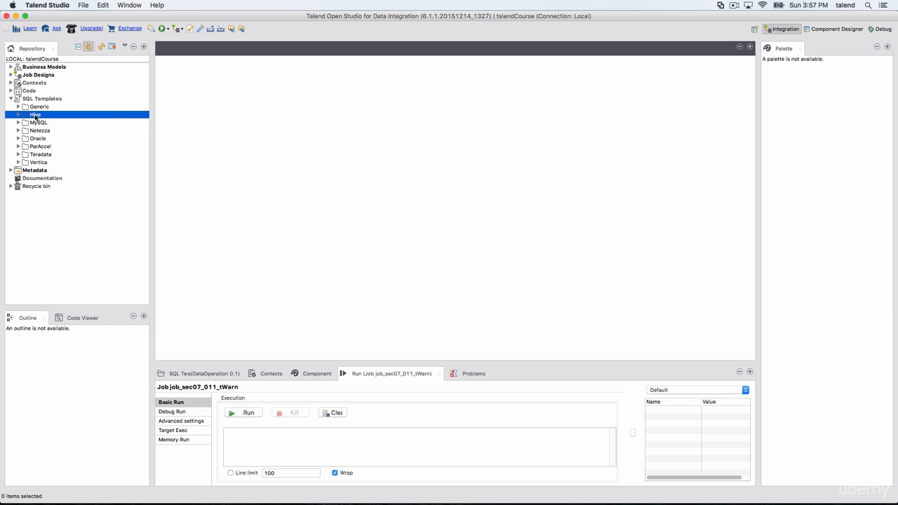
{"action": "left_click", "coordinate": [18, 115]}
{"action": "left_click", "coordinate": [18, 115]}
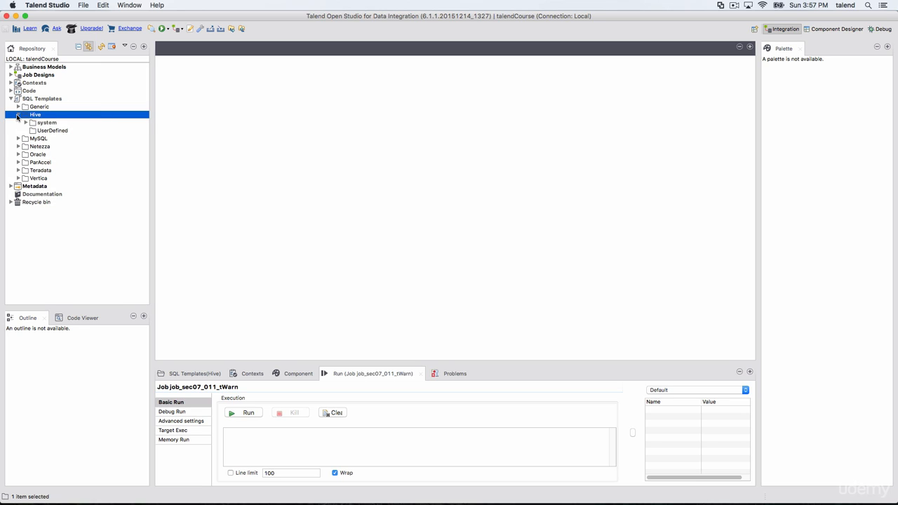
{"action": "right_click", "coordinate": [37, 116]}
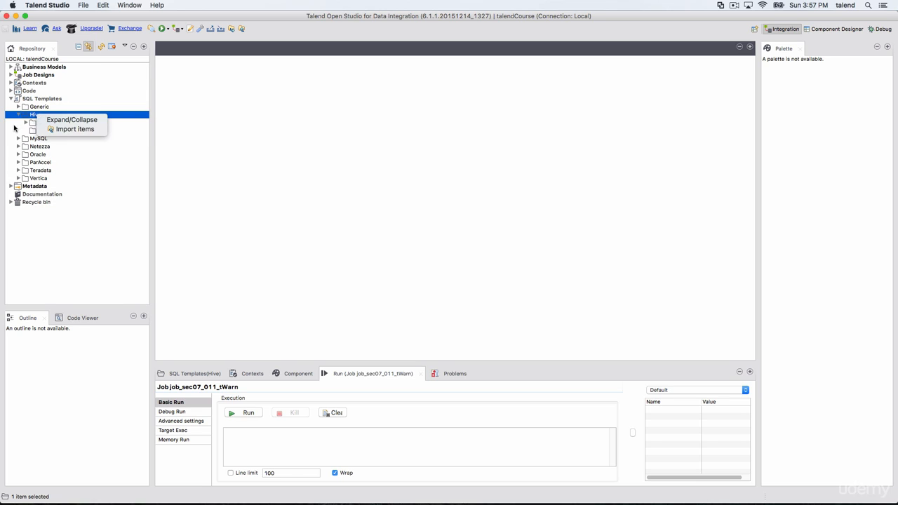
- Examine the commands available for Hive's UserDefined folder, and collapse Hive
{"action": "right_click", "coordinate": [45, 132]}
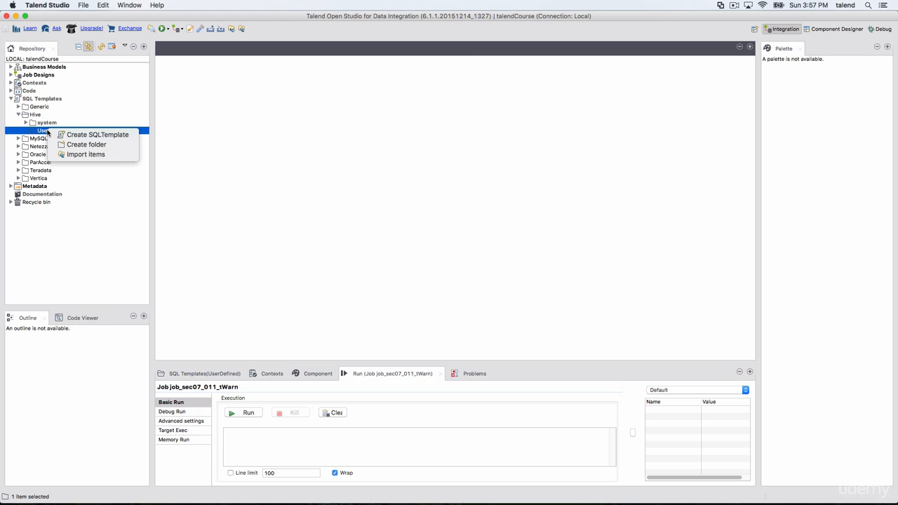
{"action": "left_click", "coordinate": [42, 131]}
{"action": "right_click", "coordinate": [52, 131]}
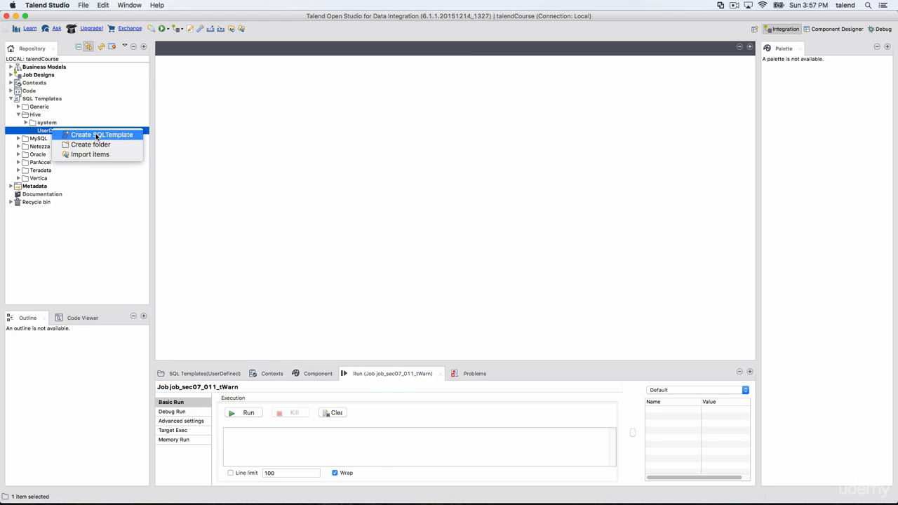
{"action": "left_click", "coordinate": [19, 116]}
{"action": "left_click", "coordinate": [19, 114]}
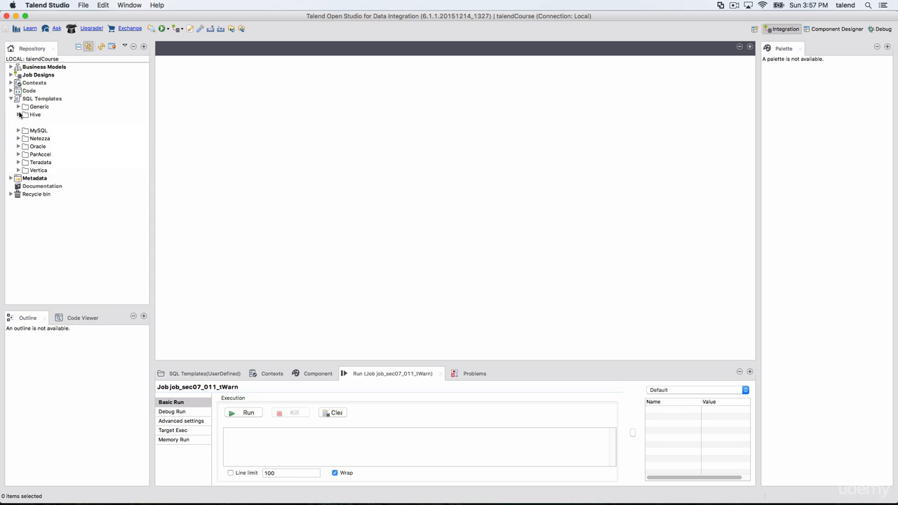
- Expand the Generic folder, examine the commands of its UserDefined and system folders, and collapse SQL Templates
{"action": "left_click", "coordinate": [18, 107]}
{"action": "right_click", "coordinate": [44, 124]}
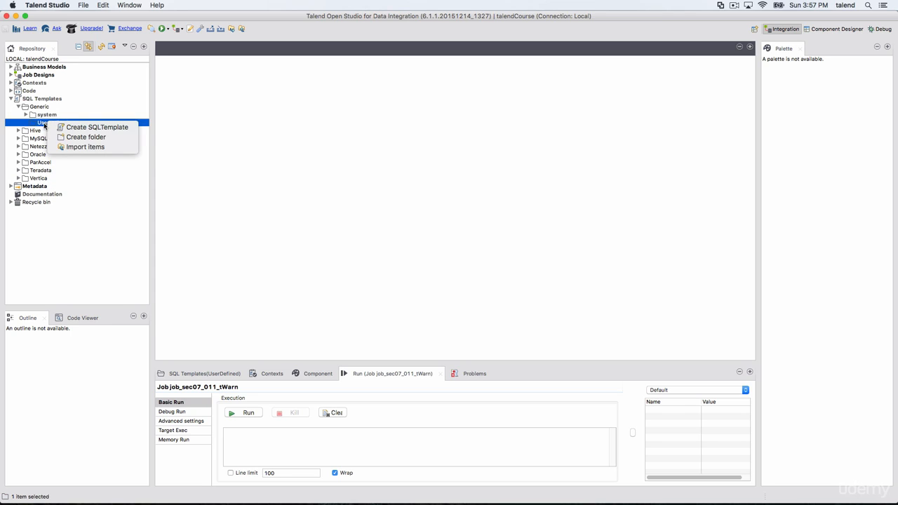
{"action": "left_click", "coordinate": [44, 125]}
{"action": "left_click", "coordinate": [44, 115]}
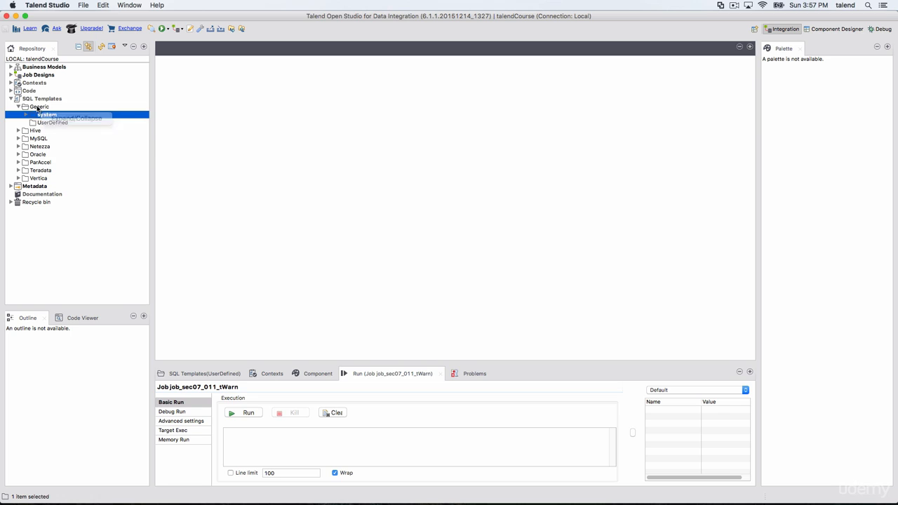
{"action": "left_click", "coordinate": [37, 107]}
{"action": "left_click", "coordinate": [10, 99]}
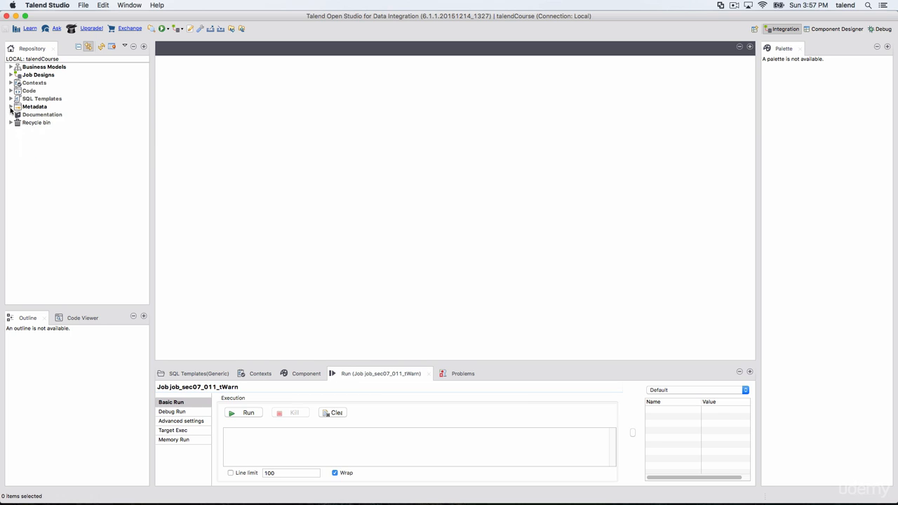
- Briefly expand Metadata to view its connection and file types, collapse it and clear the tree selection
{"action": "left_click", "coordinate": [11, 107]}
{"action": "left_click", "coordinate": [11, 101]}
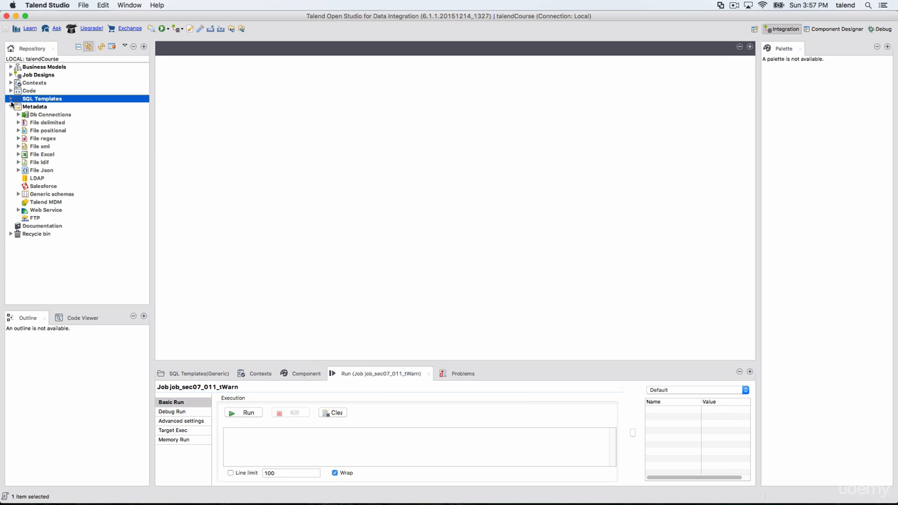
{"action": "left_click", "coordinate": [10, 107]}
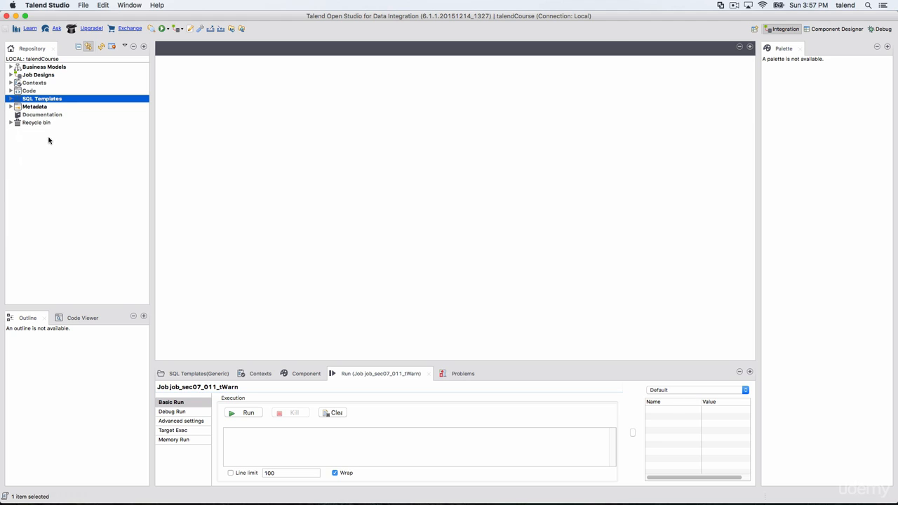
{"action": "left_click", "coordinate": [96, 152]}
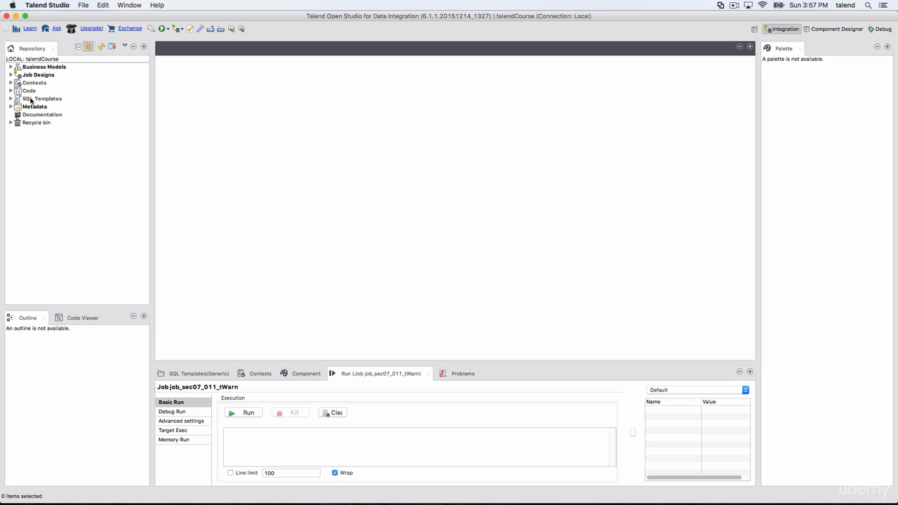
- Point out Job Designs and Metadata, and expand Metadata to examine its item types
{"action": "left_click", "coordinate": [42, 76]}
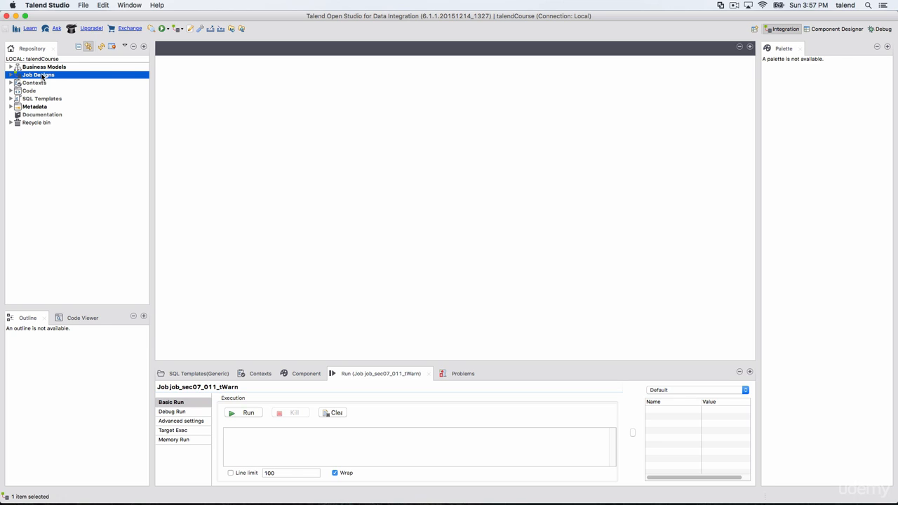
{"action": "left_click", "coordinate": [40, 107]}
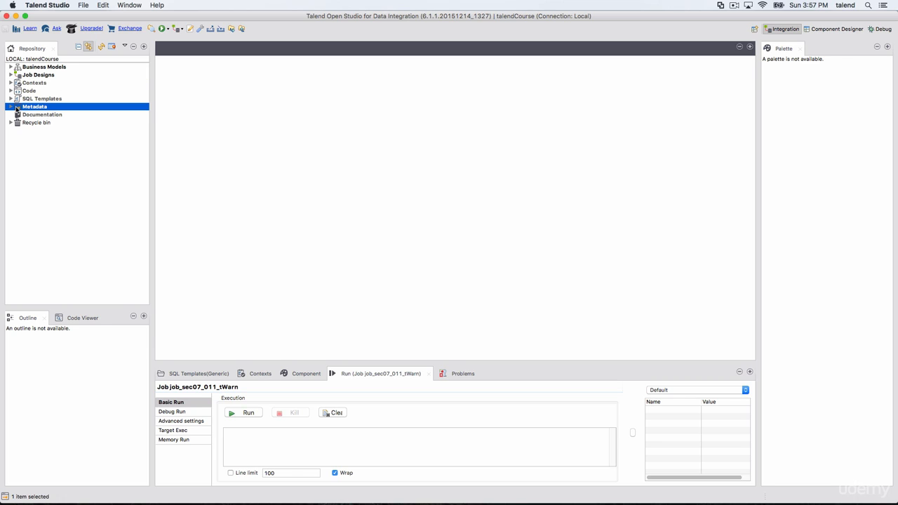
{"action": "left_click", "coordinate": [11, 106]}
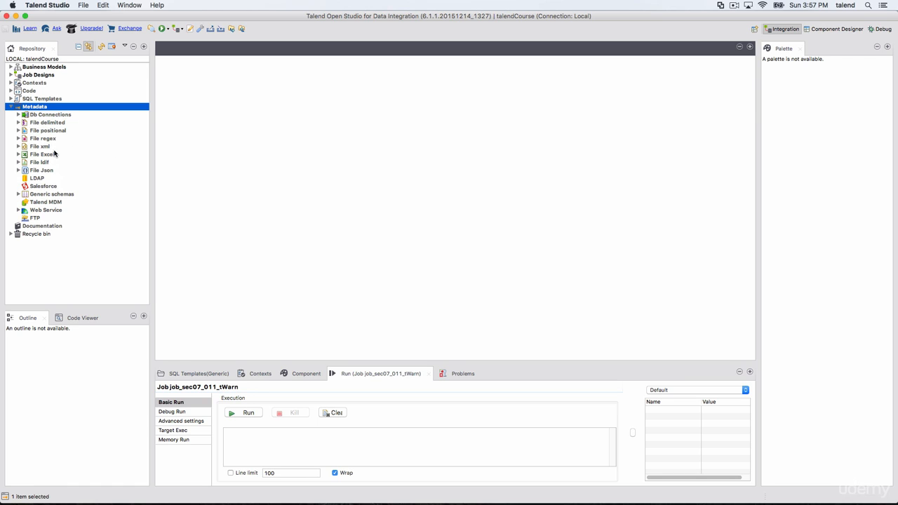
- Examine the file definitions stored under File delimited in Metadata, and collapse the node again
{"action": "left_click", "coordinate": [18, 123]}
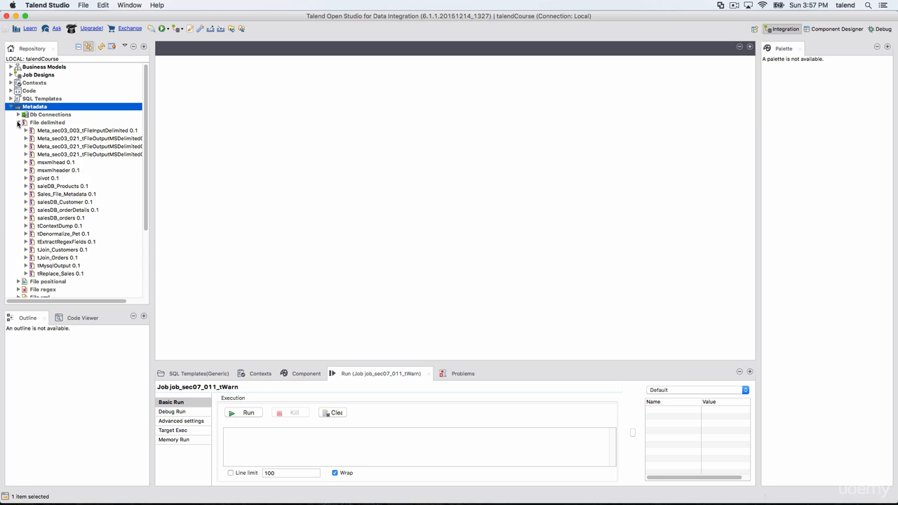
{"action": "left_click", "coordinate": [18, 123]}
{"action": "left_click", "coordinate": [49, 124]}
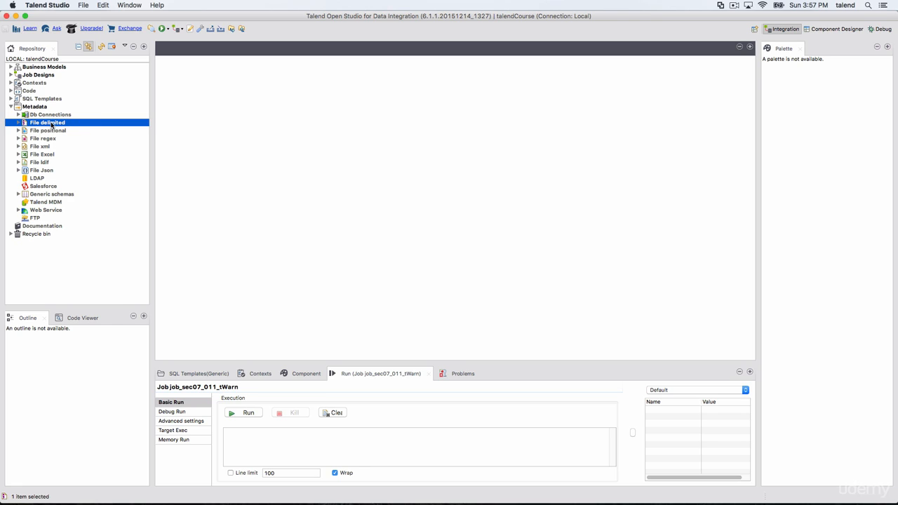
{"action": "left_click", "coordinate": [18, 123]}
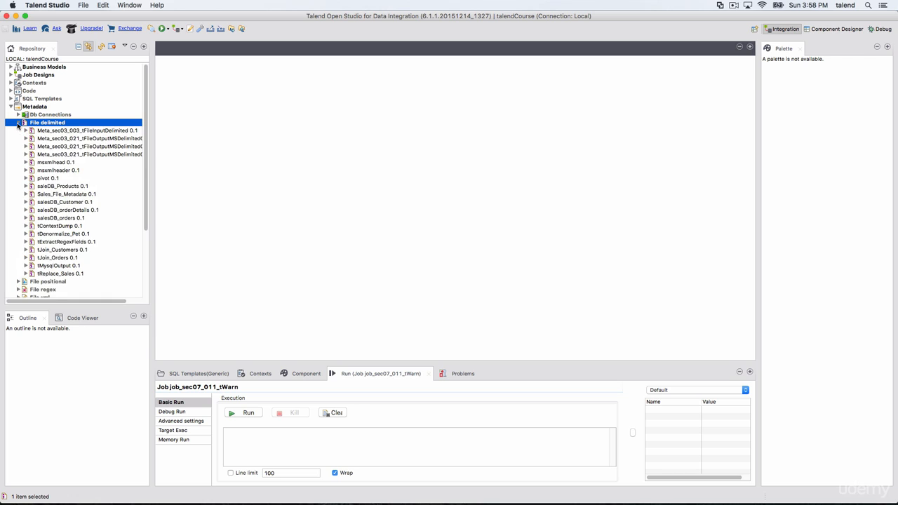
{"action": "left_click", "coordinate": [17, 122]}
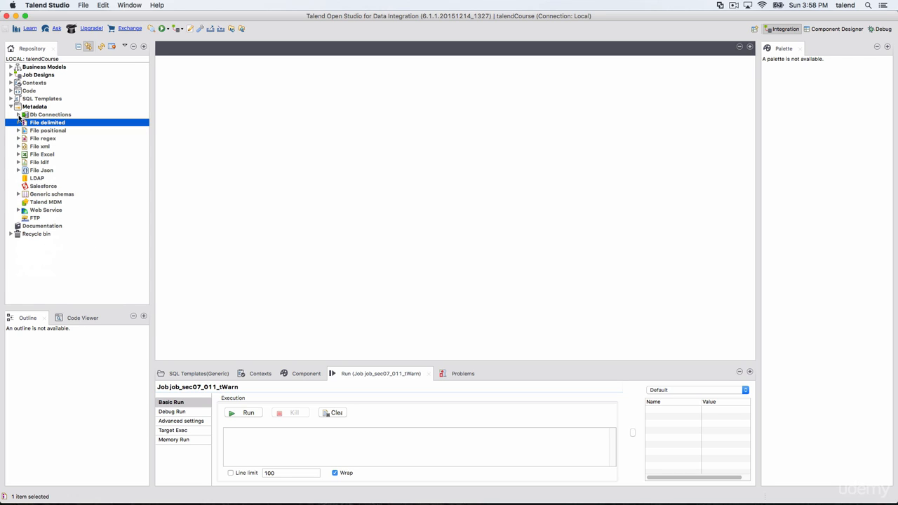
- Examine the database connections listed under Db Connections, and collapse that node and Metadata
{"action": "left_click", "coordinate": [18, 115]}
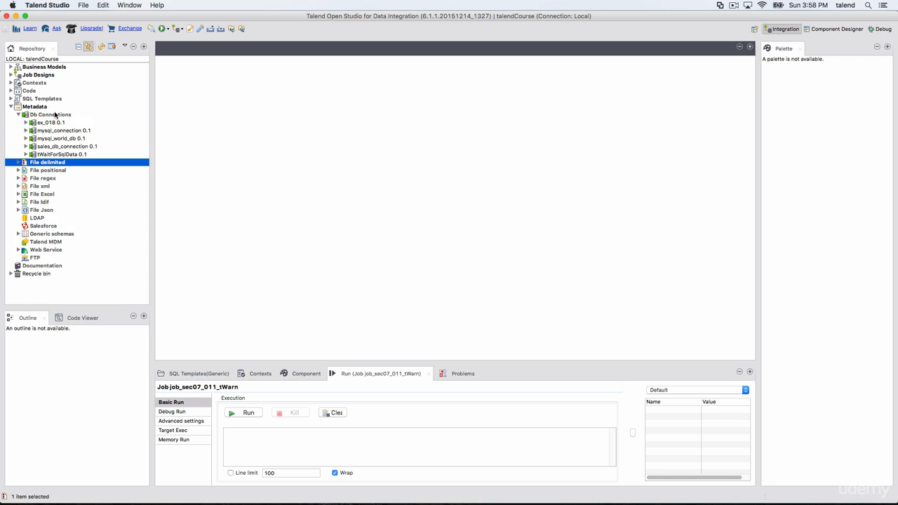
{"action": "left_click", "coordinate": [18, 115]}
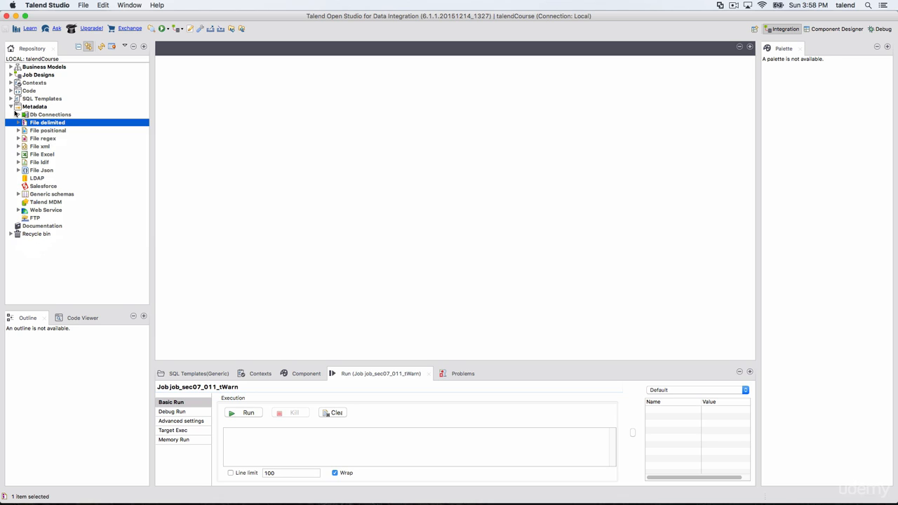
{"action": "left_click", "coordinate": [11, 107]}
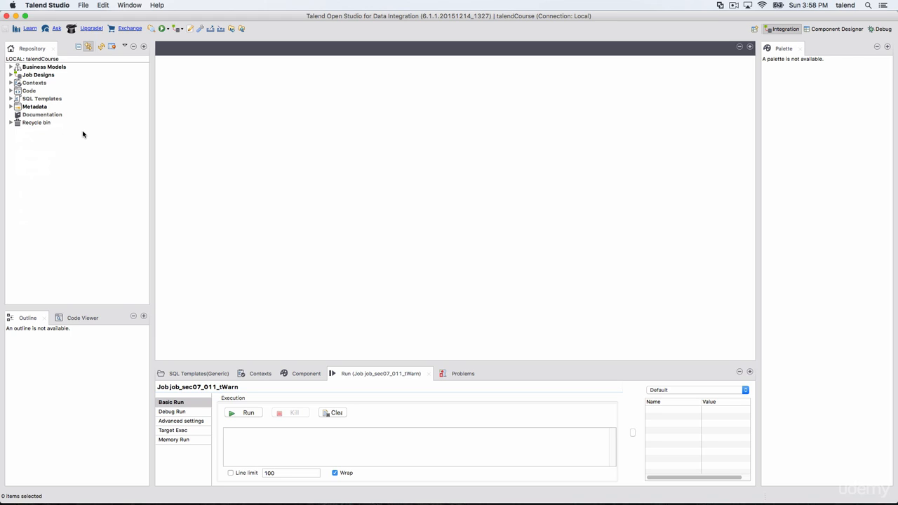
- Examine the commands available for Documentation and view the New Documentation form, cancelling it without adding anything
{"action": "left_click", "coordinate": [26, 115]}
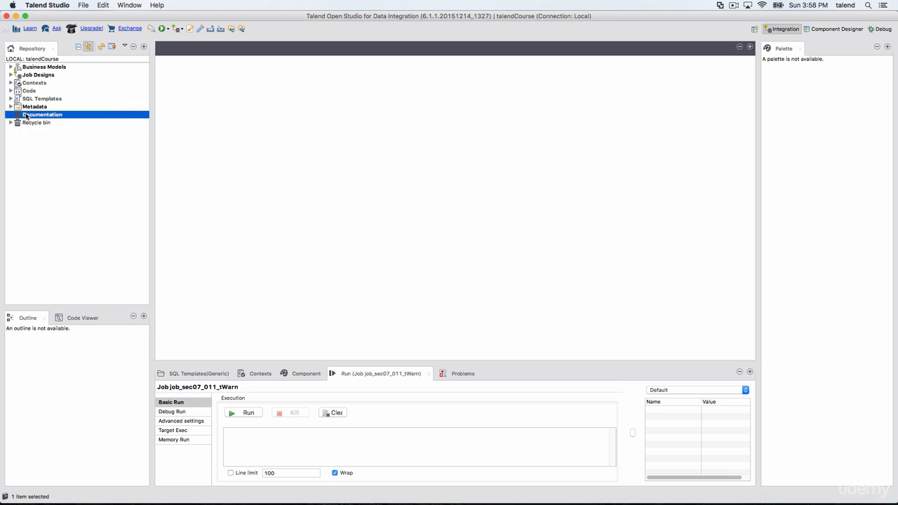
{"action": "right_click", "coordinate": [26, 116]}
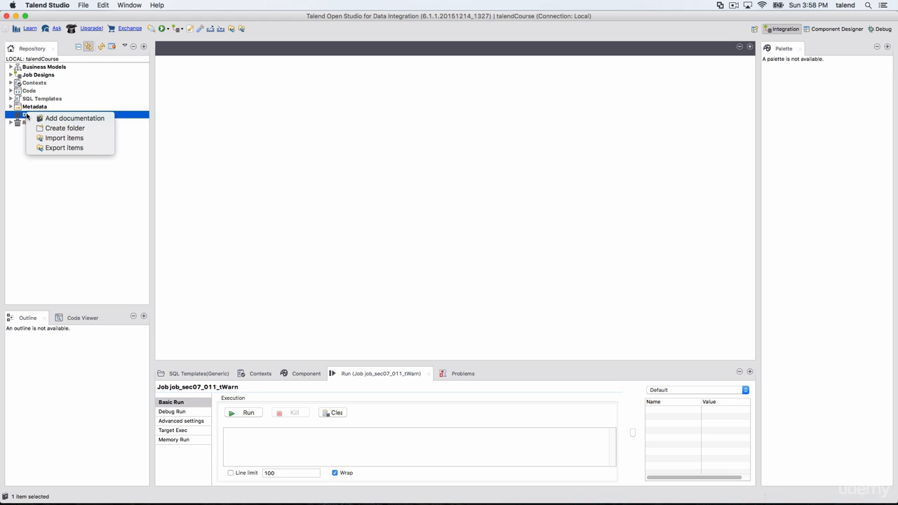
{"action": "left_click", "coordinate": [133, 133]}
{"action": "right_click", "coordinate": [60, 115]}
{"action": "left_click", "coordinate": [93, 119]}
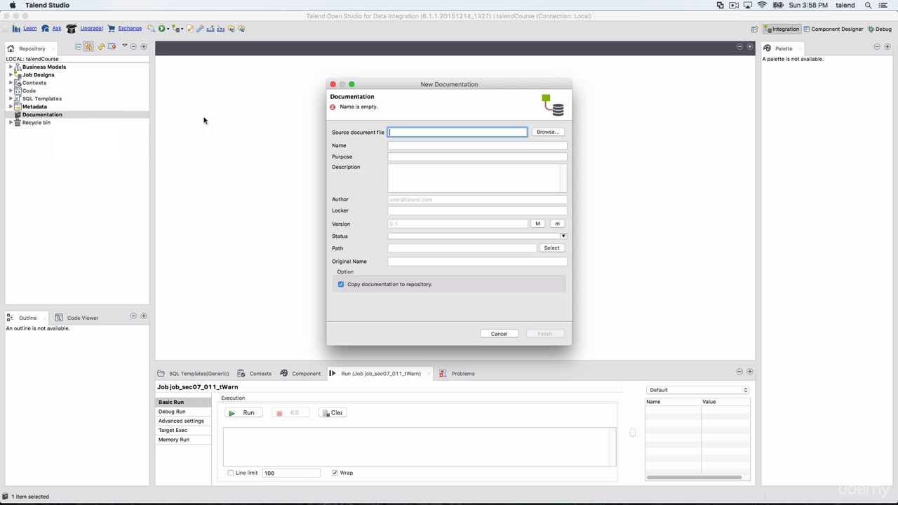
{"action": "left_click", "coordinate": [500, 338]}
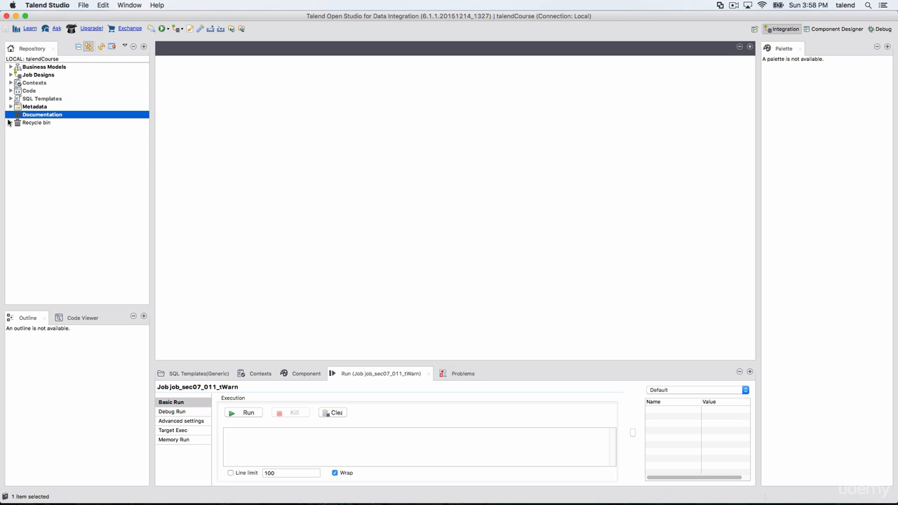
- Briefly expand and collapse the Recycle bin, and point out the Recycle bin and Code nodes
{"action": "left_click", "coordinate": [10, 123]}
{"action": "left_click", "coordinate": [9, 123]}
{"action": "left_click", "coordinate": [32, 126]}
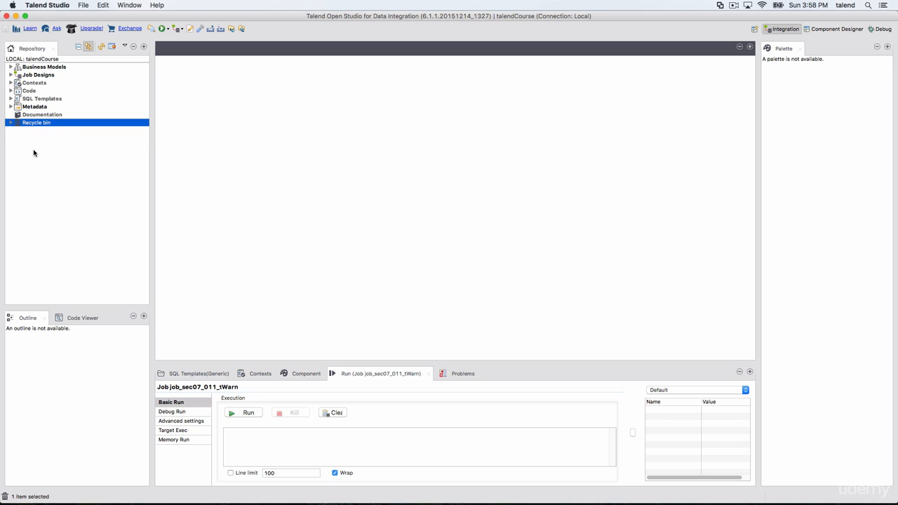
{"action": "left_click", "coordinate": [32, 90]}
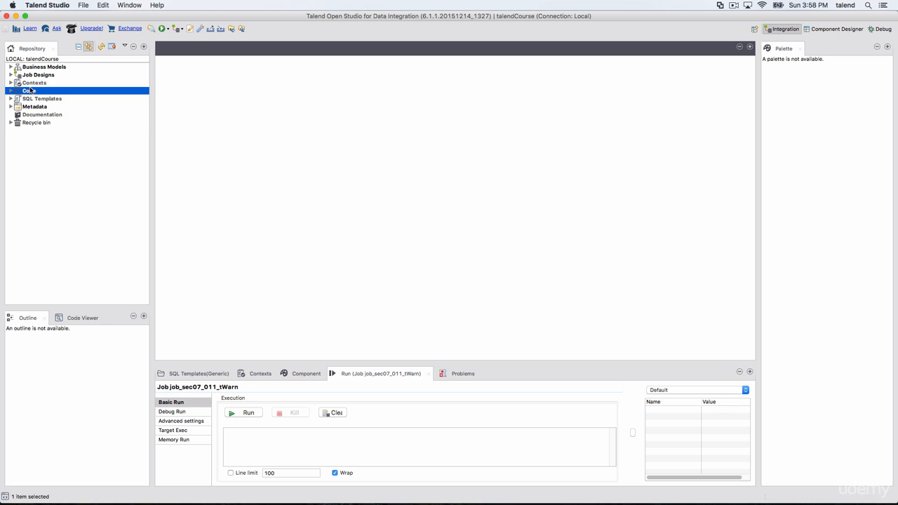
{"action": "left_click", "coordinate": [32, 123]}
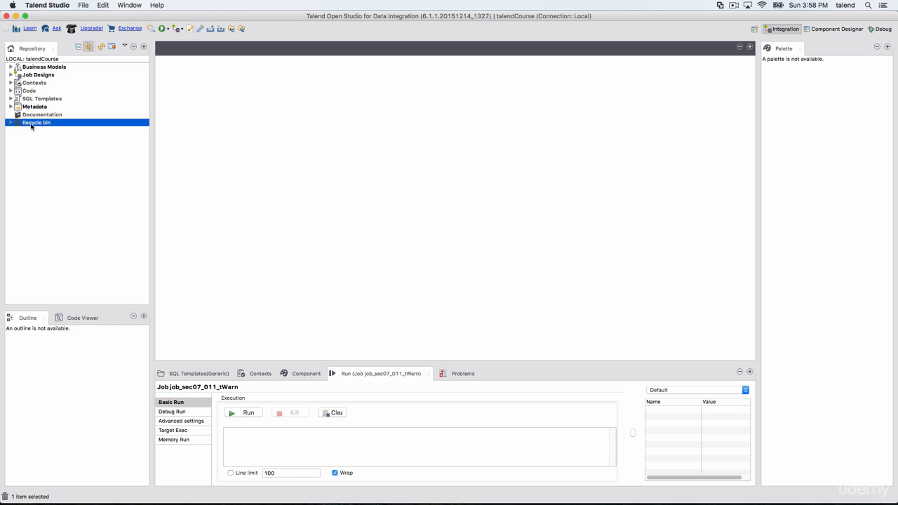